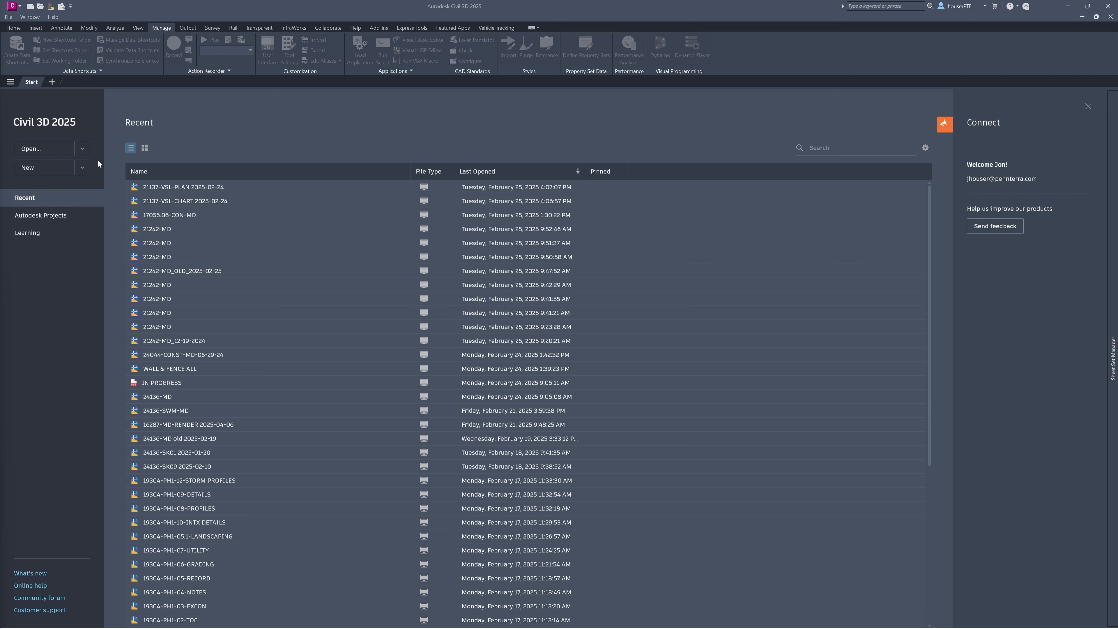
Create a new drawing from the _XREF-MD.dwt template.
left_click(82, 168)
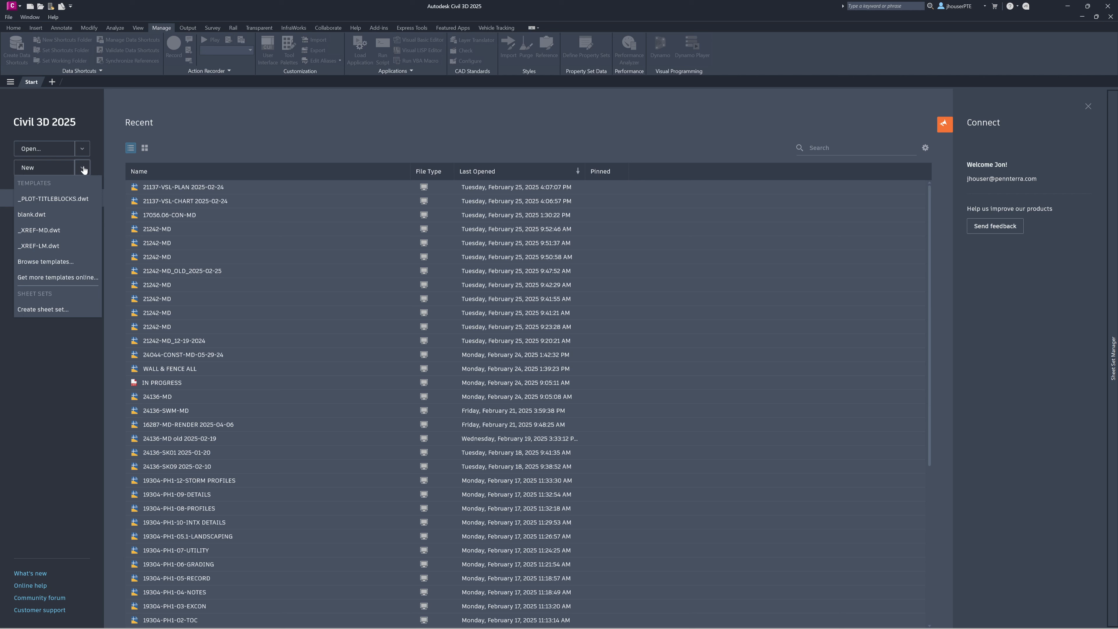
left_click(49, 236)
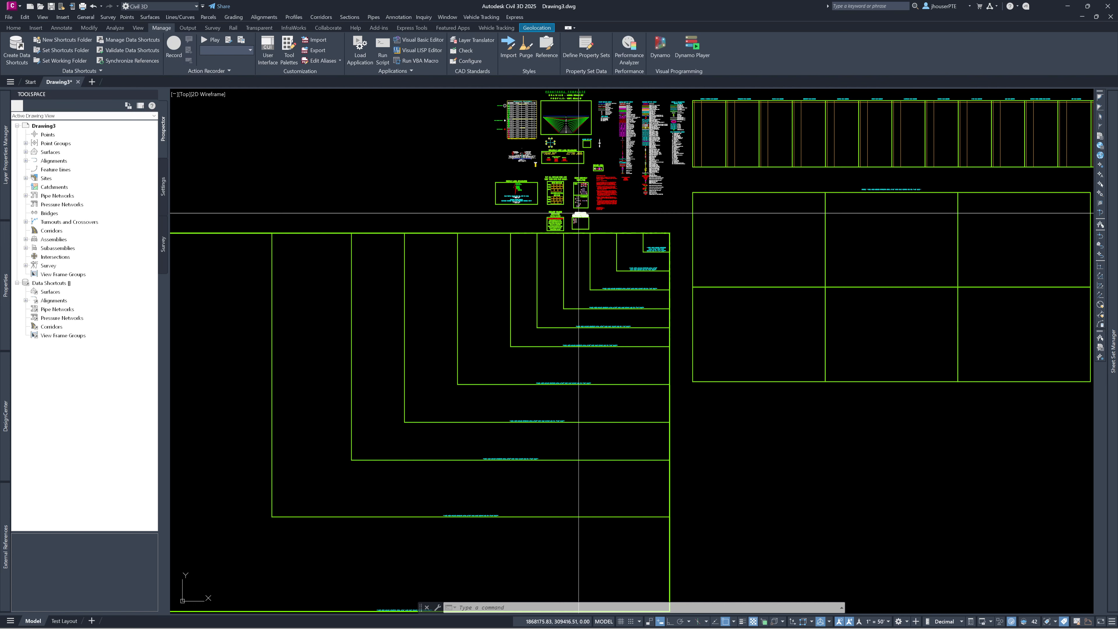
Run the template's Create/Update PTE Project Folder command for project year 2055 and project number 55555, finishing the setup script.
scroll(578, 213, "up", 1)
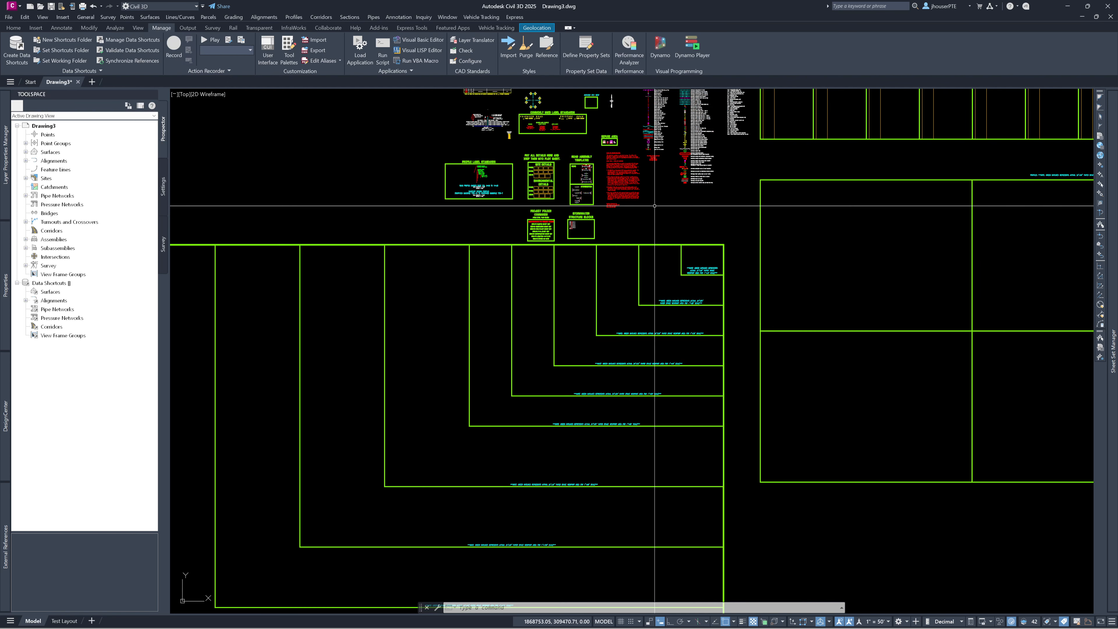
middle_click_drag(655, 206, 606, 367)
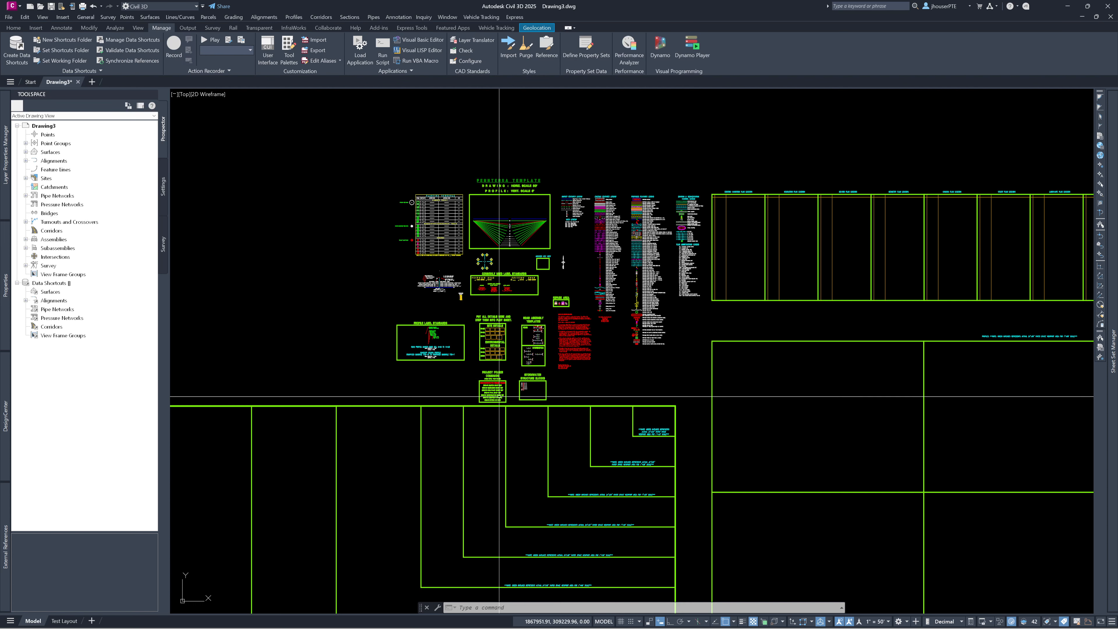
scroll(500, 396, "up", 8)
scroll(451, 325, "up", 2)
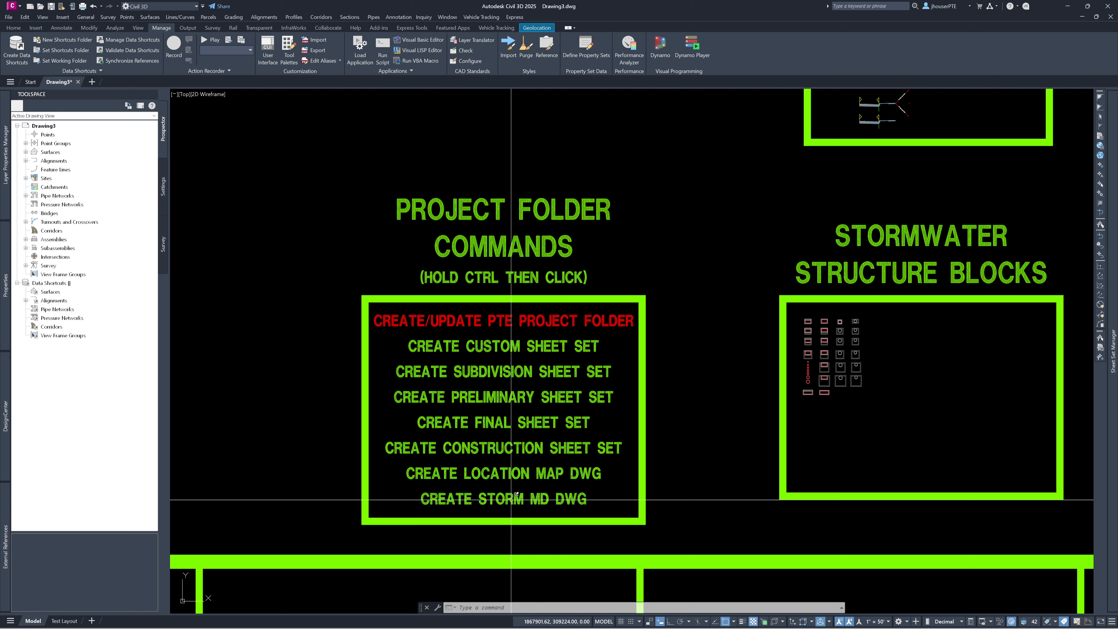
left_click(507, 322, "ctrl")
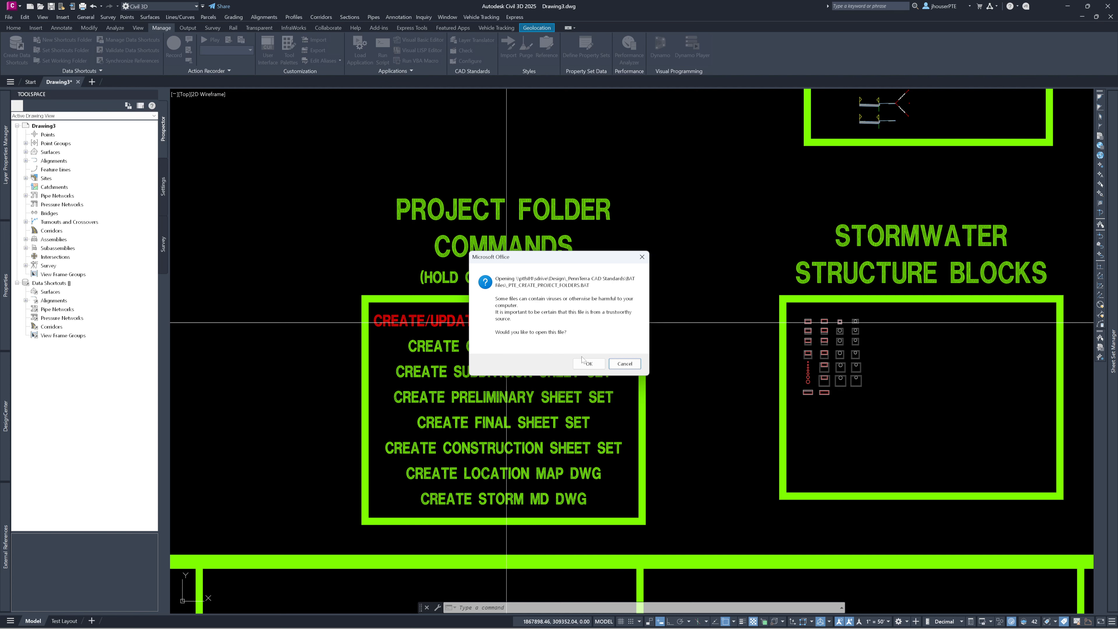
left_click(587, 362)
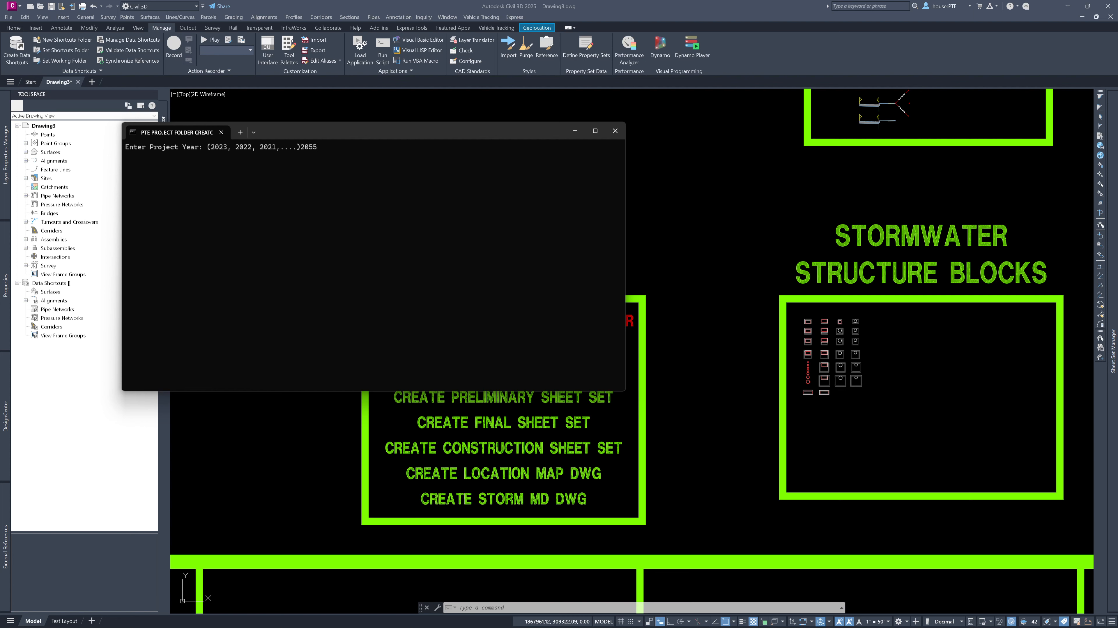
key("Return")
type("55555")
key("Return")
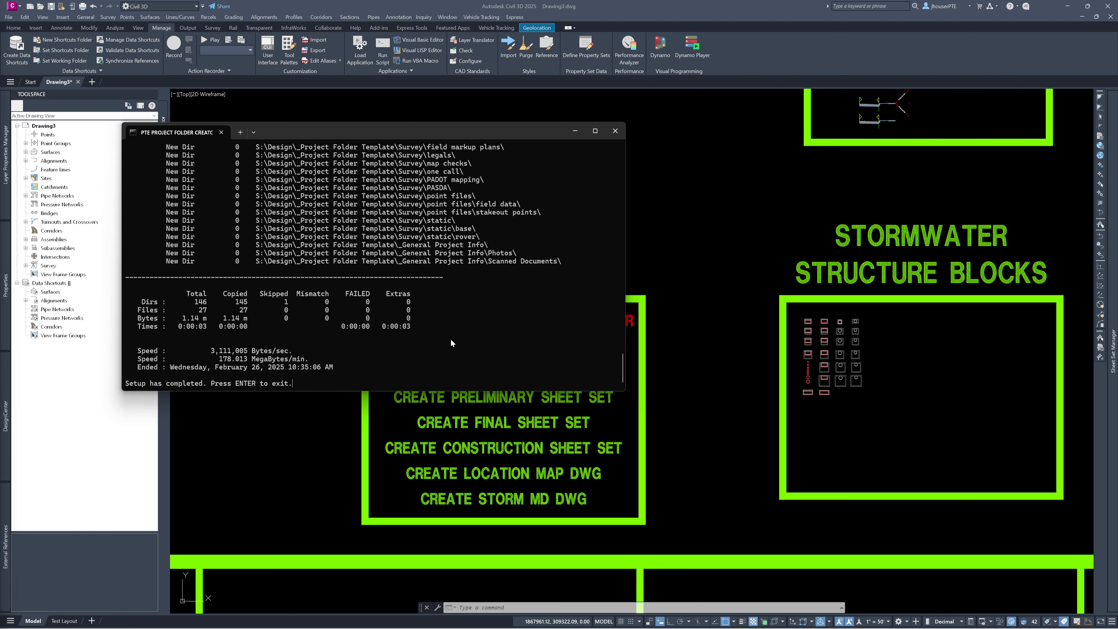
key("Return")
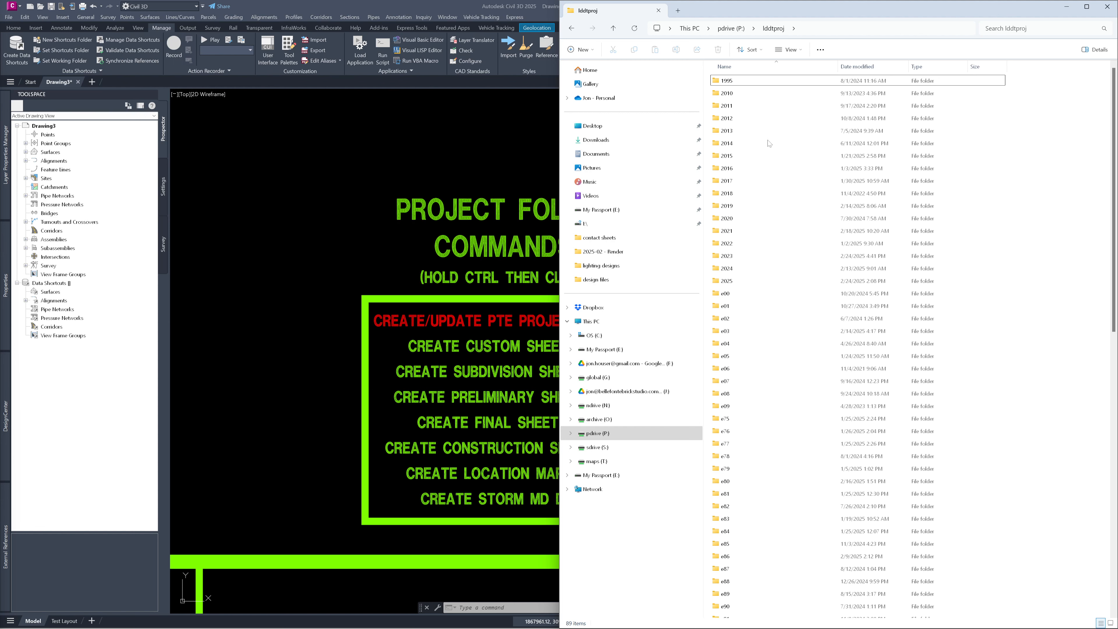
Switch to File Explorer and examine the folder structure of project 55555 inside 2055, including its Design and Environmental folders.
scroll(790, 185, "down", 15)
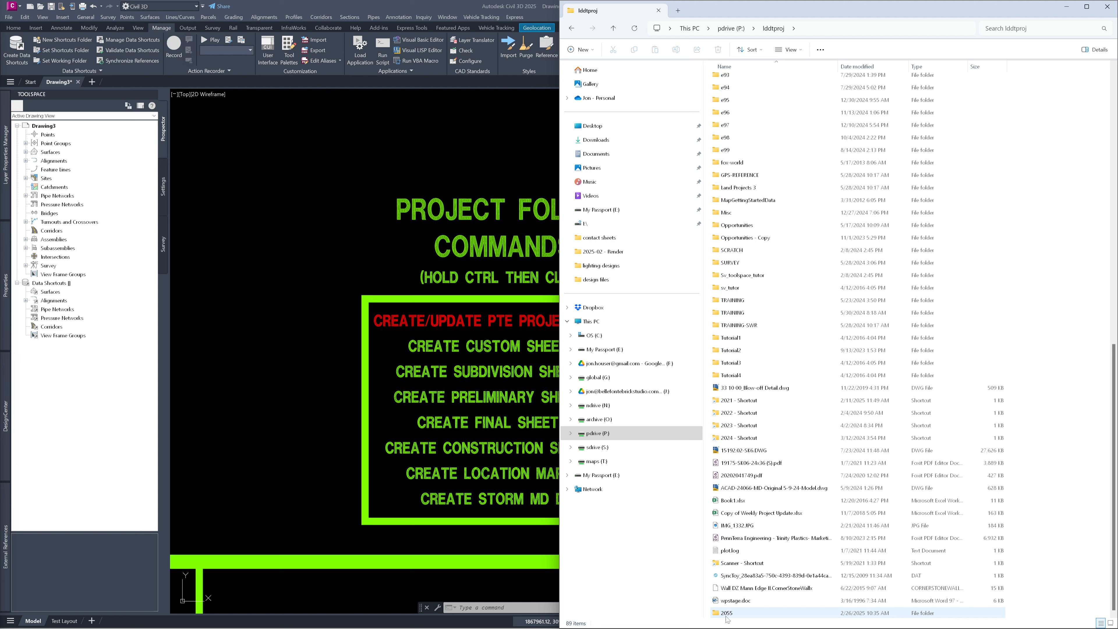
double_click(726, 616)
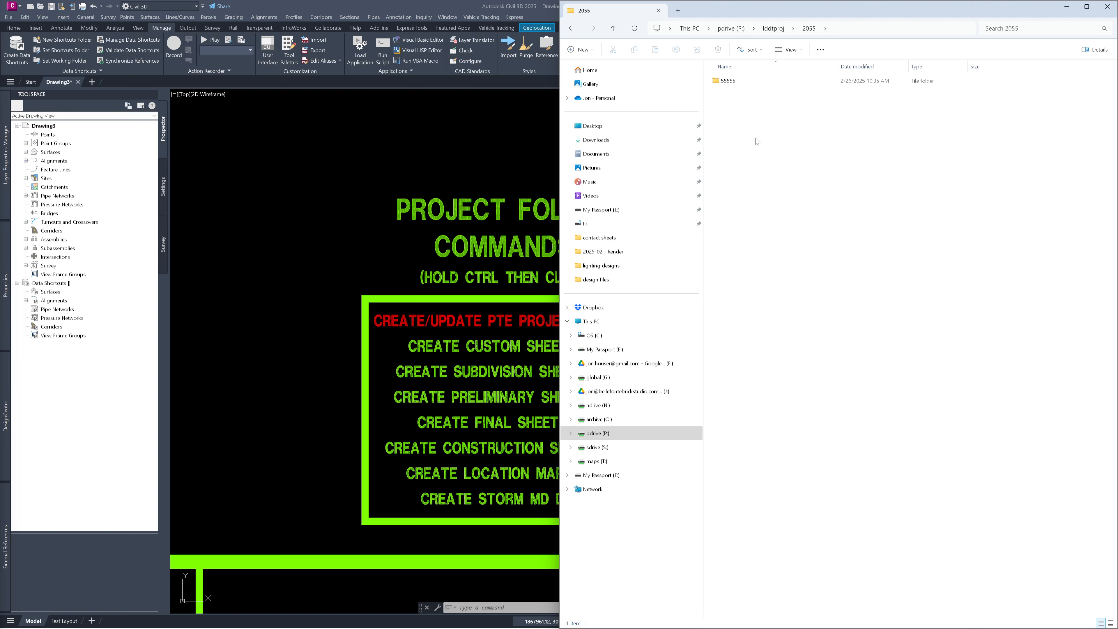
double_click(730, 81)
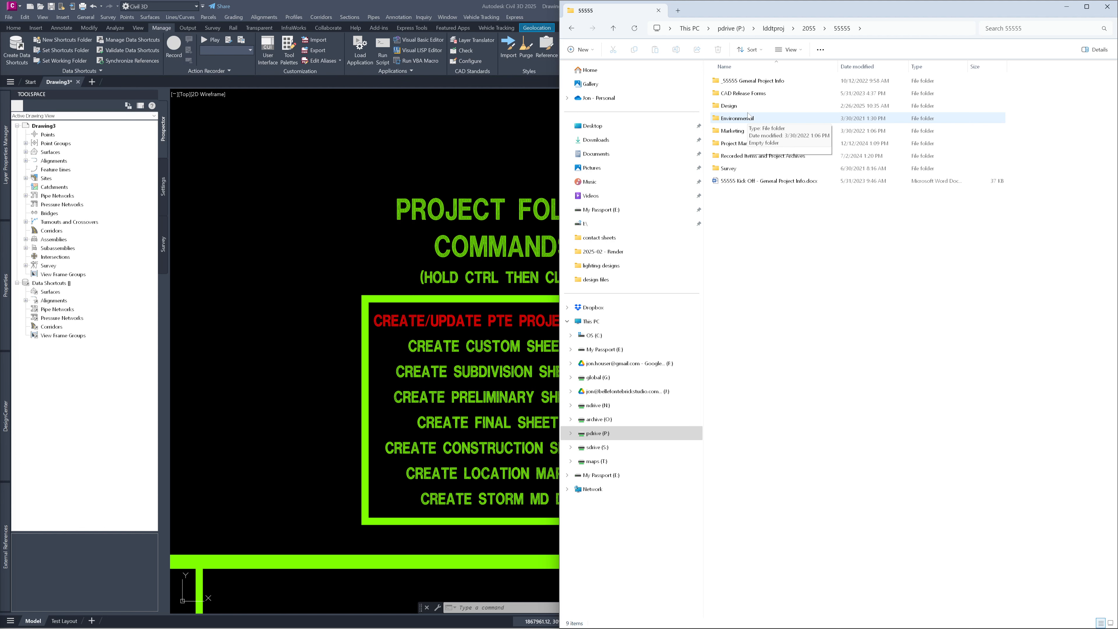
left_click(768, 82)
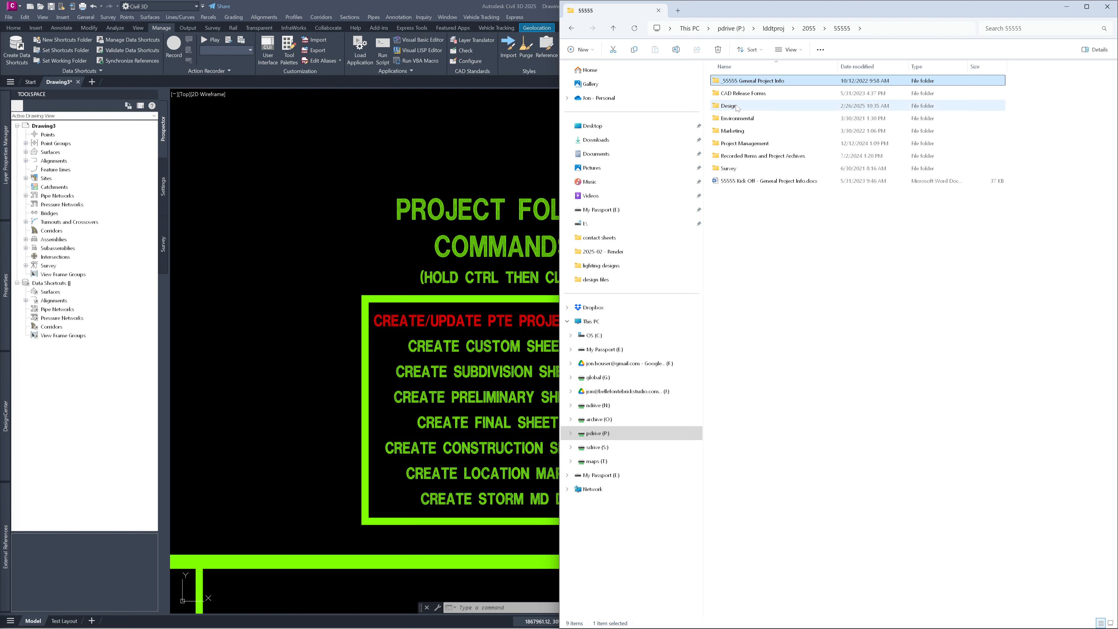
left_click(758, 240)
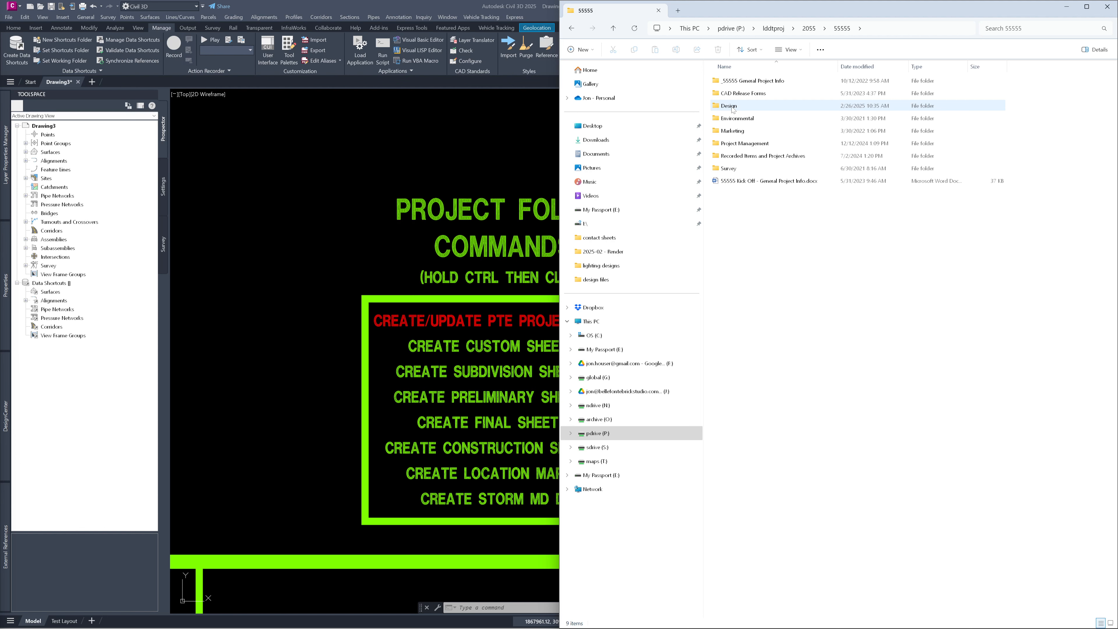
double_click(733, 109)
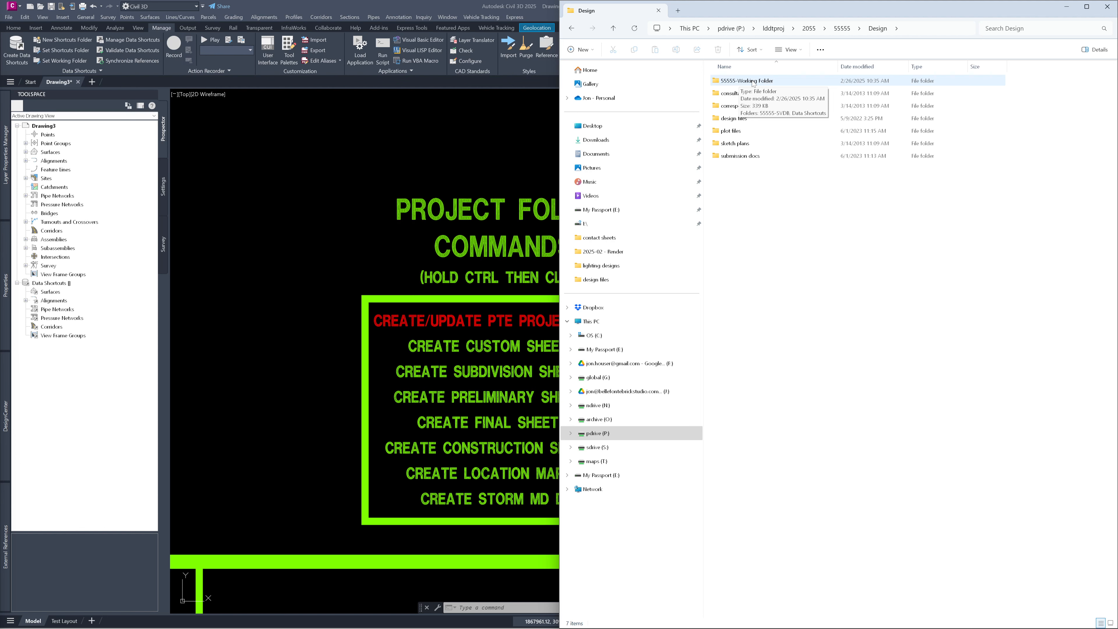
left_click(842, 29)
left_click(738, 119)
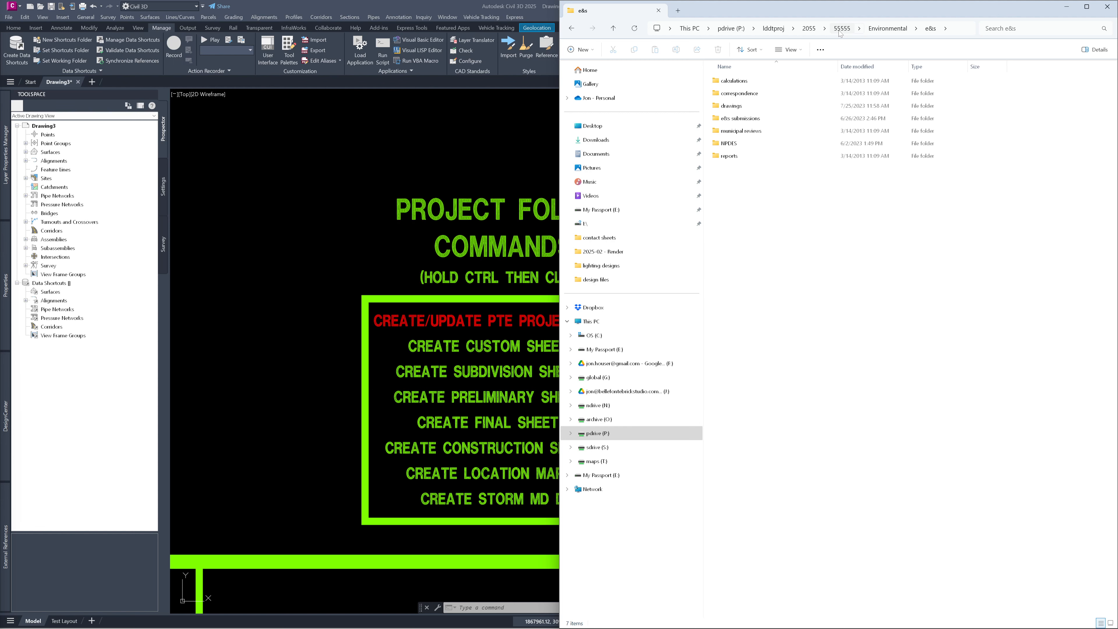
Return to Civil 3D and save the drawing as 55555-md in the design files folder of project 55555.
left_click(395, 325)
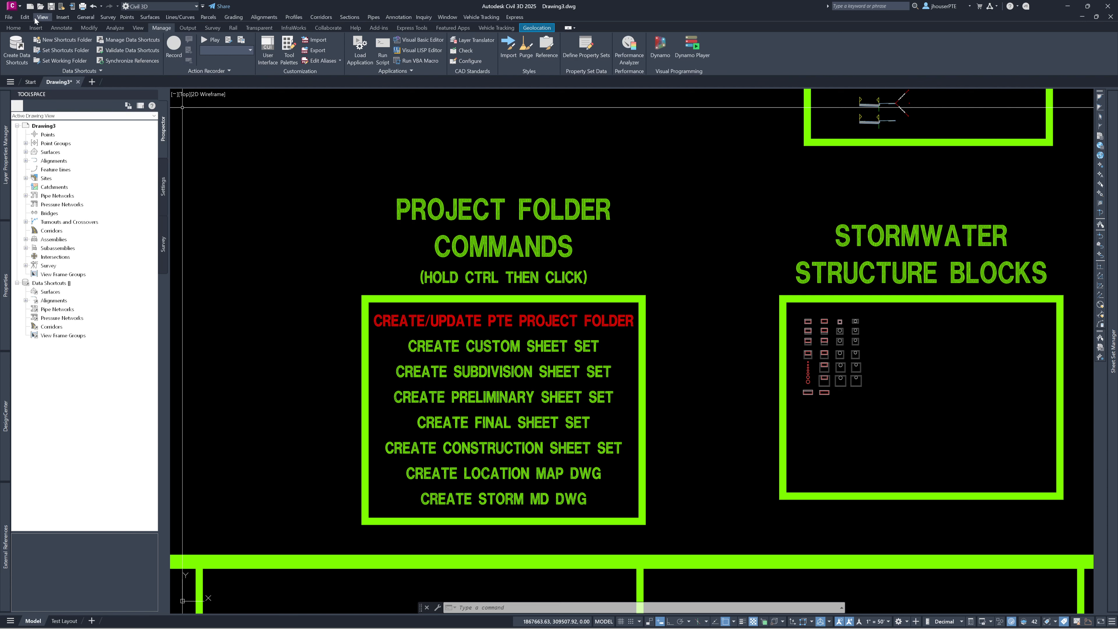
key("ctrl+shift+s")
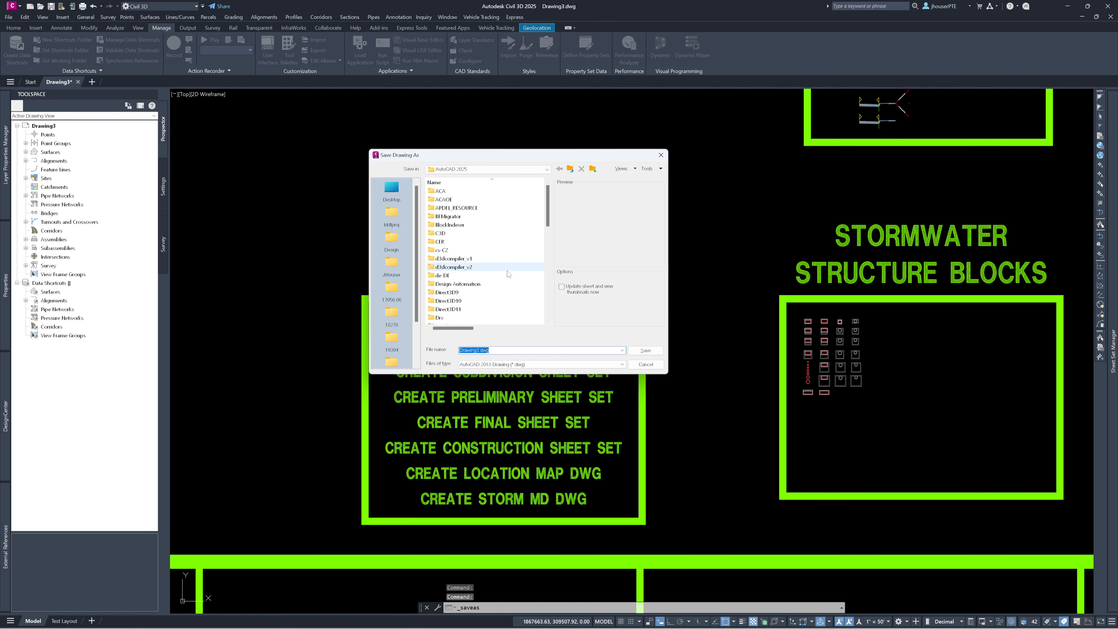
left_click(392, 214)
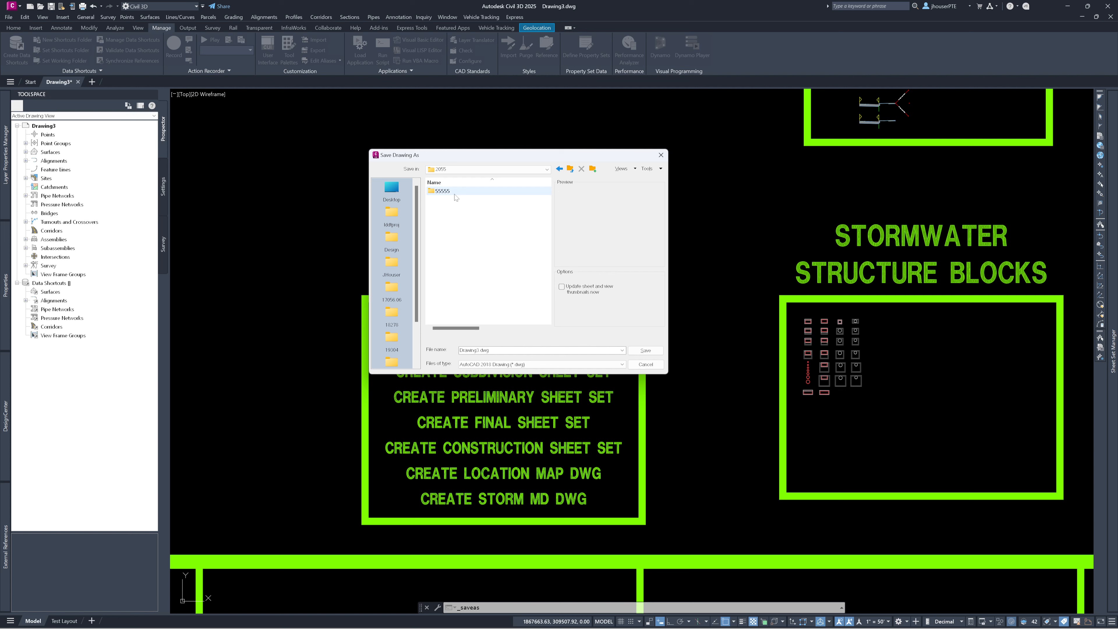
type("555")
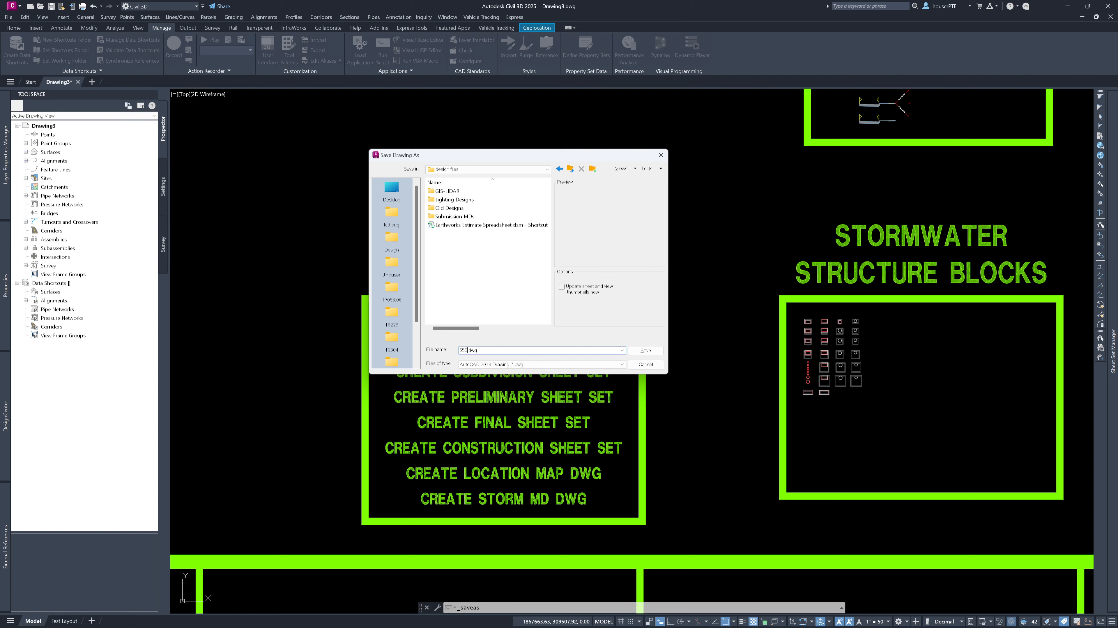
type("55")
type("-md")
key("Return")
Examine the template's legends and sheet frames in model space and the named views in the View Manager.
middle_click_drag(615, 350, 788, 514)
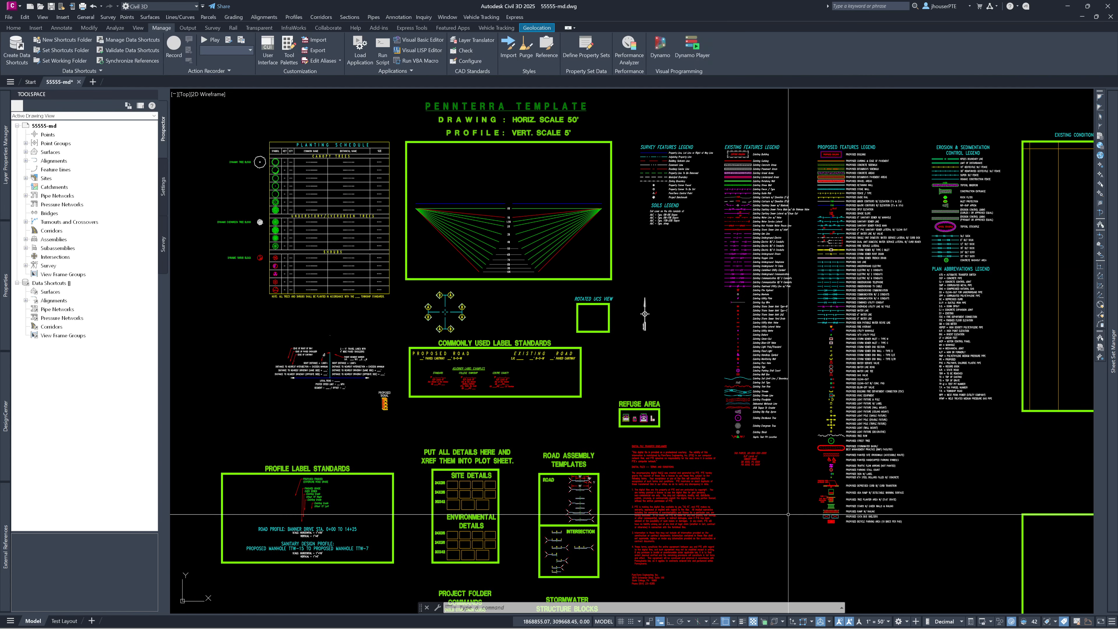
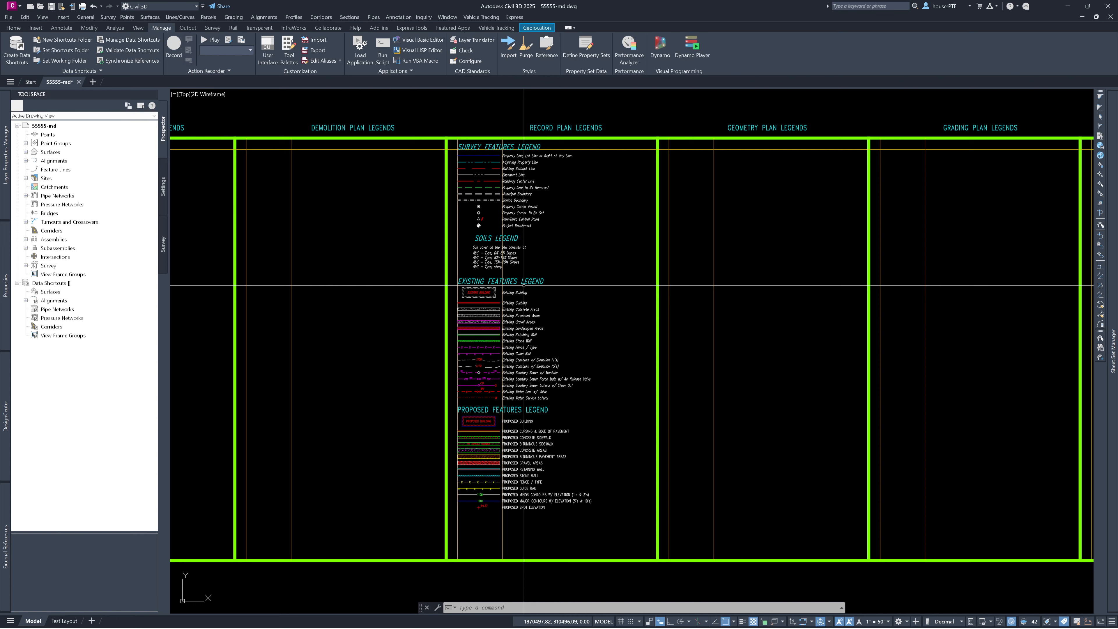
scroll(524, 286, "down", 8)
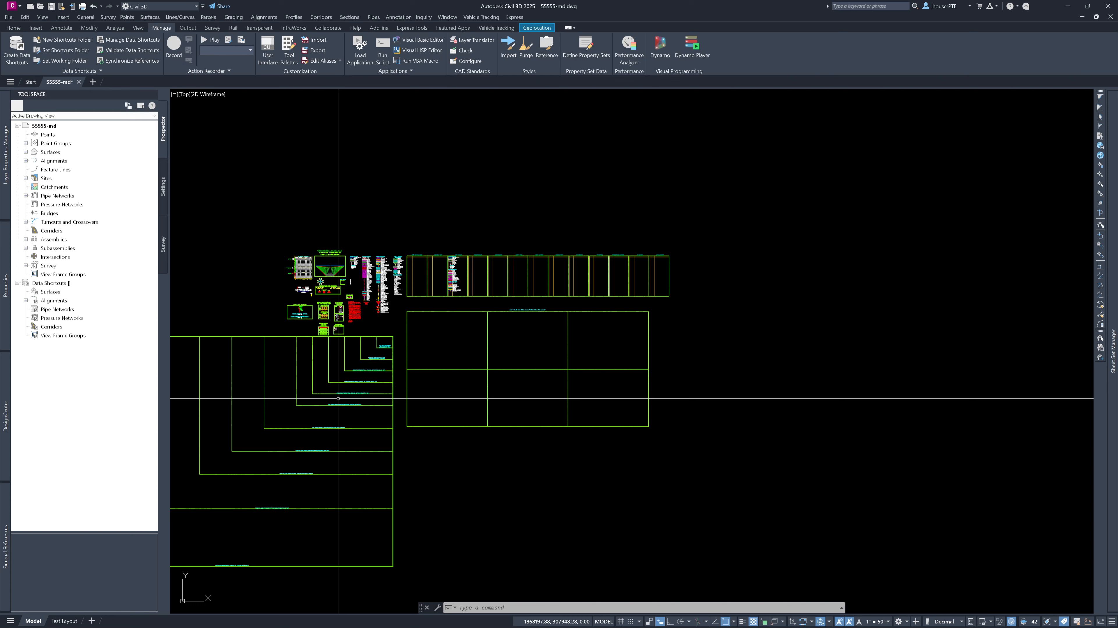
left_click(116, 61)
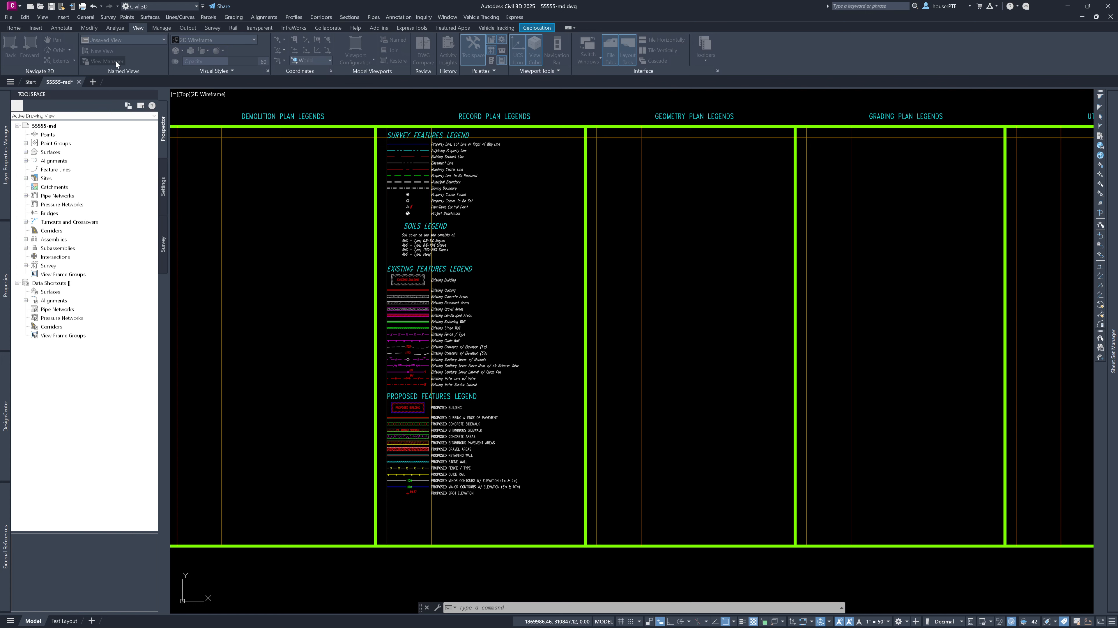
left_click(115, 62)
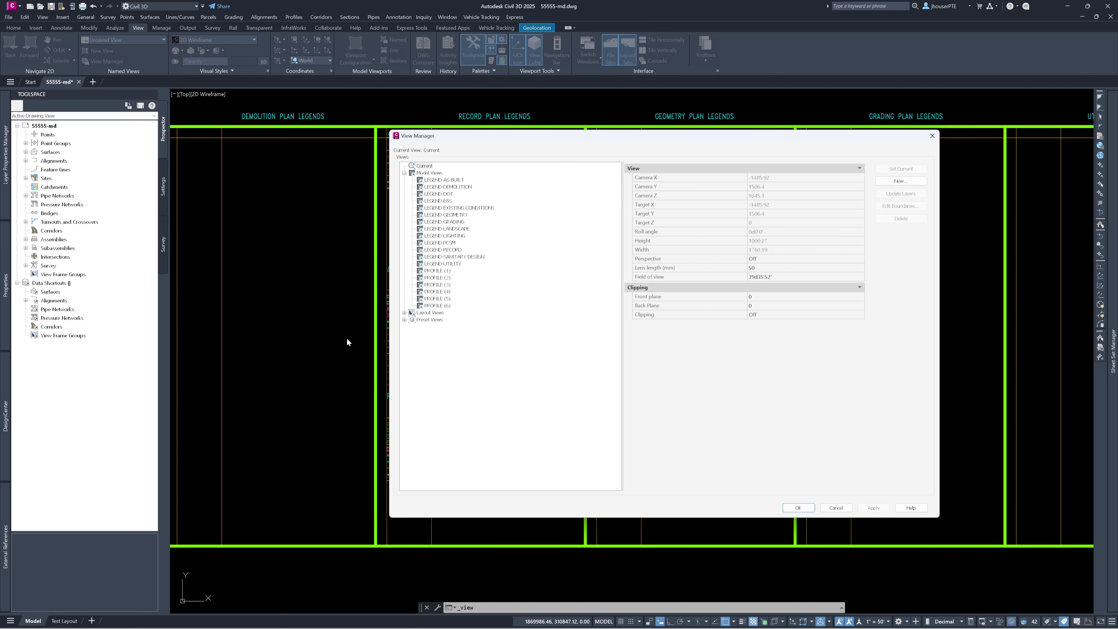
Move the tilted sheet frame so that it encloses the blue site boundary.
key("Return")
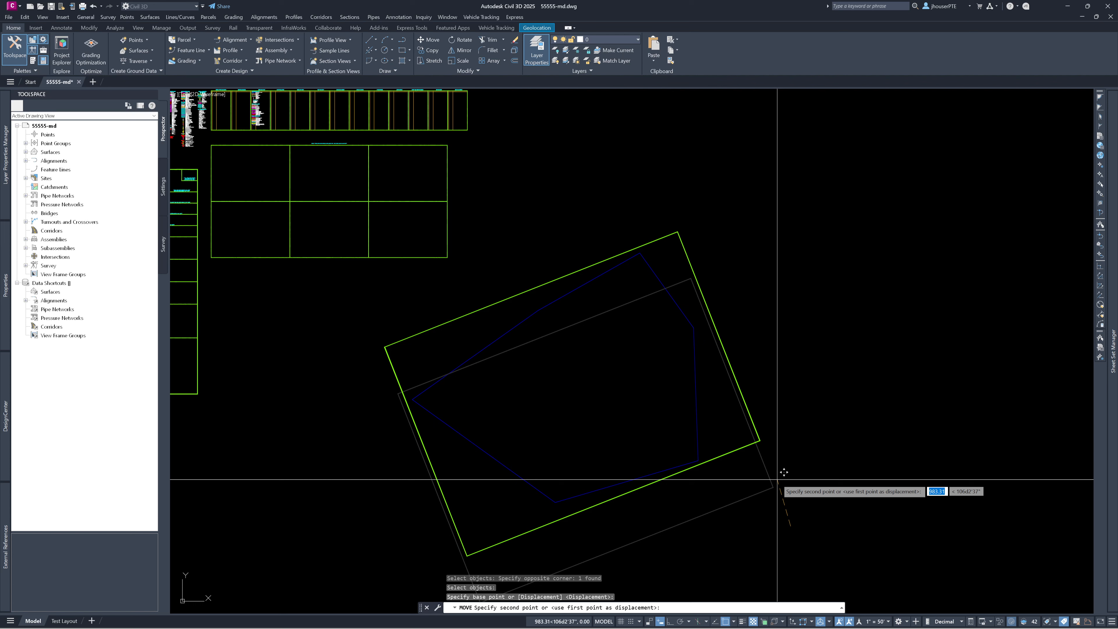
left_click(767, 433)
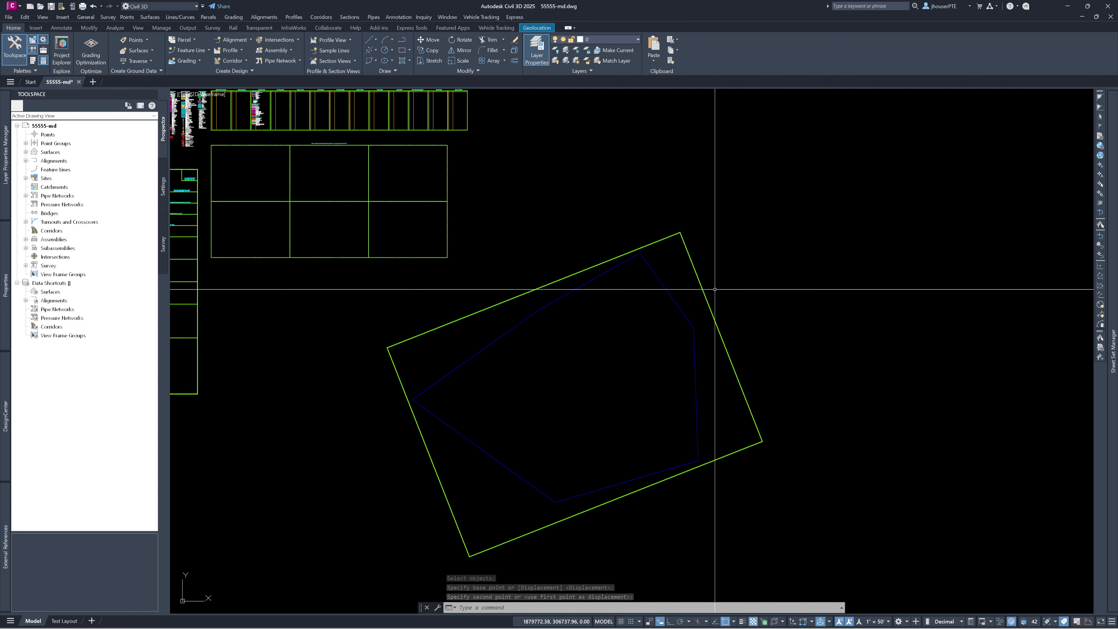
scroll(776, 480, "down", 2)
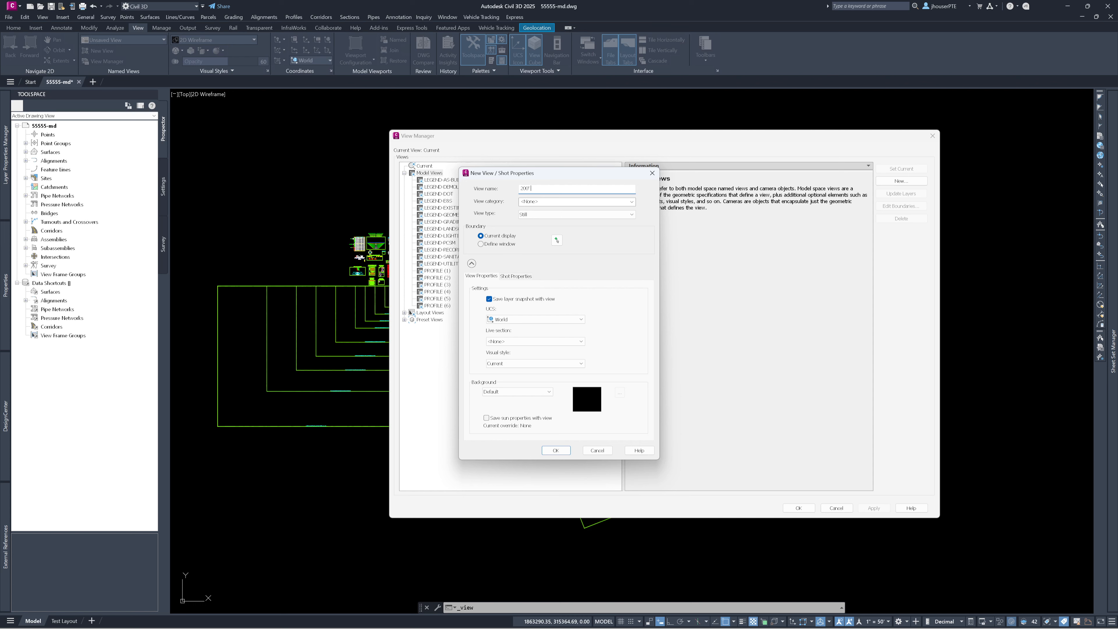
type("plan")
key("Tab")
left_click(540, 303)
left_click(557, 240)
left_click(608, 439)
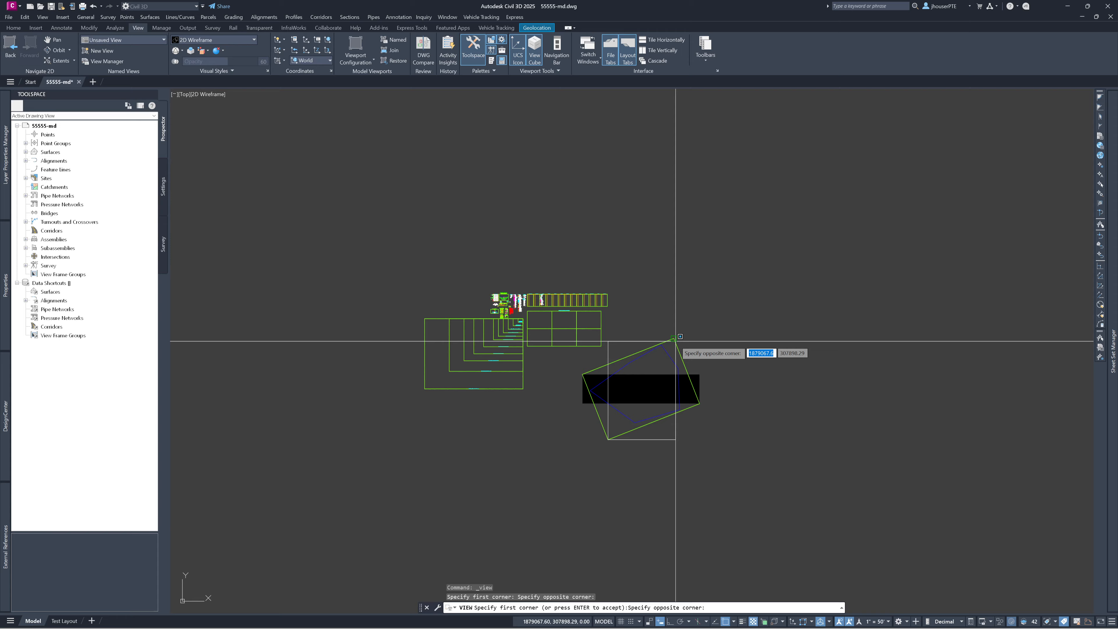
left_click(676, 341)
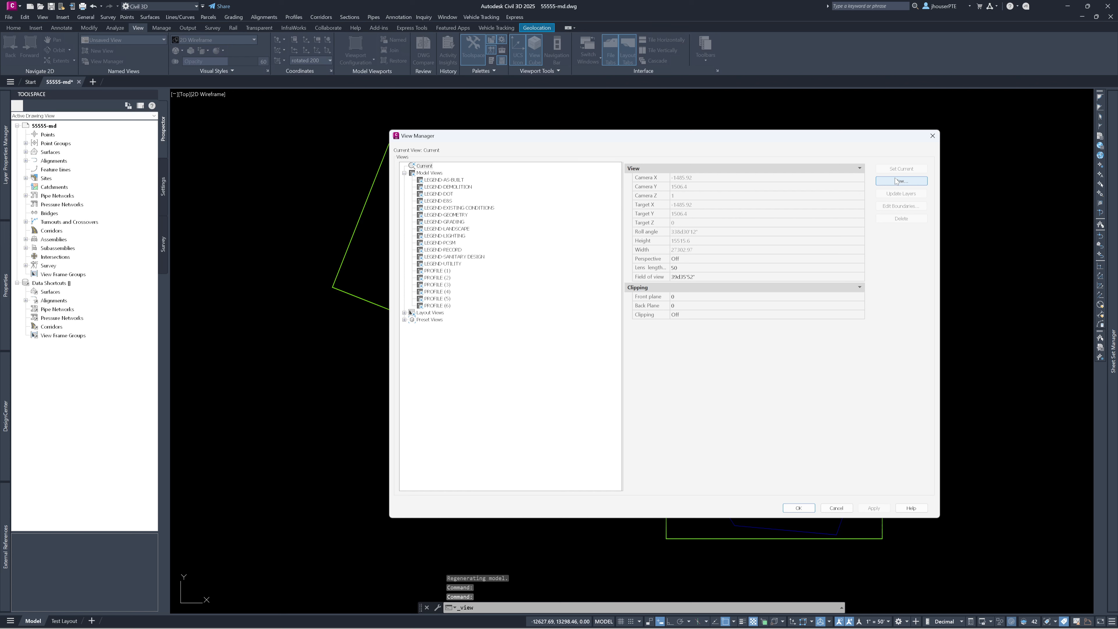
Create a named view 200 plan windowed on the site's sheet frame, using the rotated 200 UCS without a layer snapshot.
left_click(896, 181)
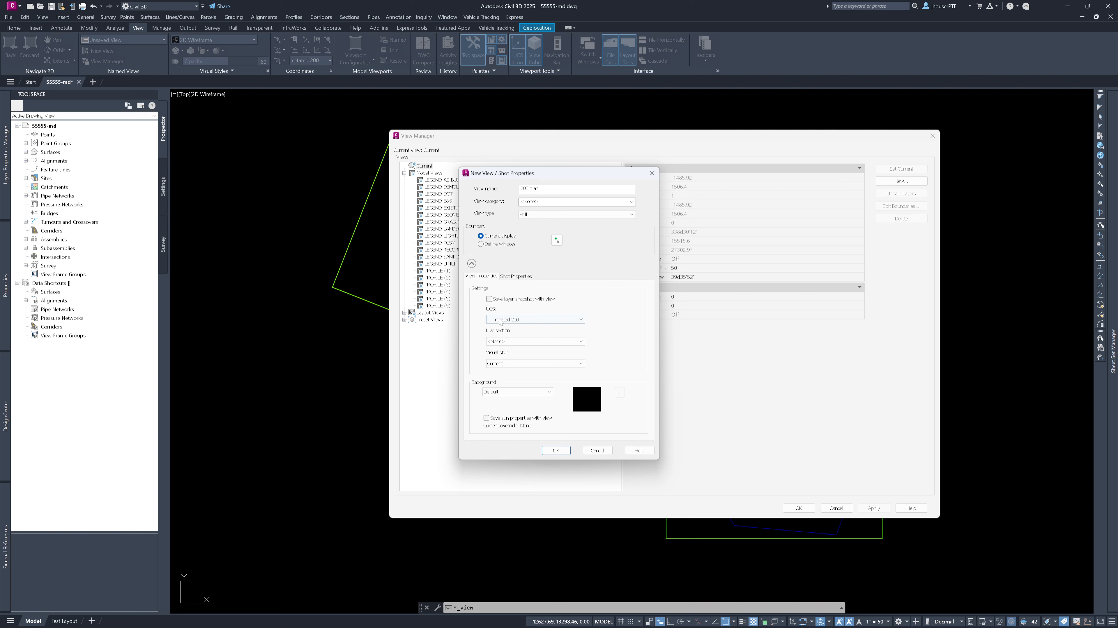
left_click(559, 451)
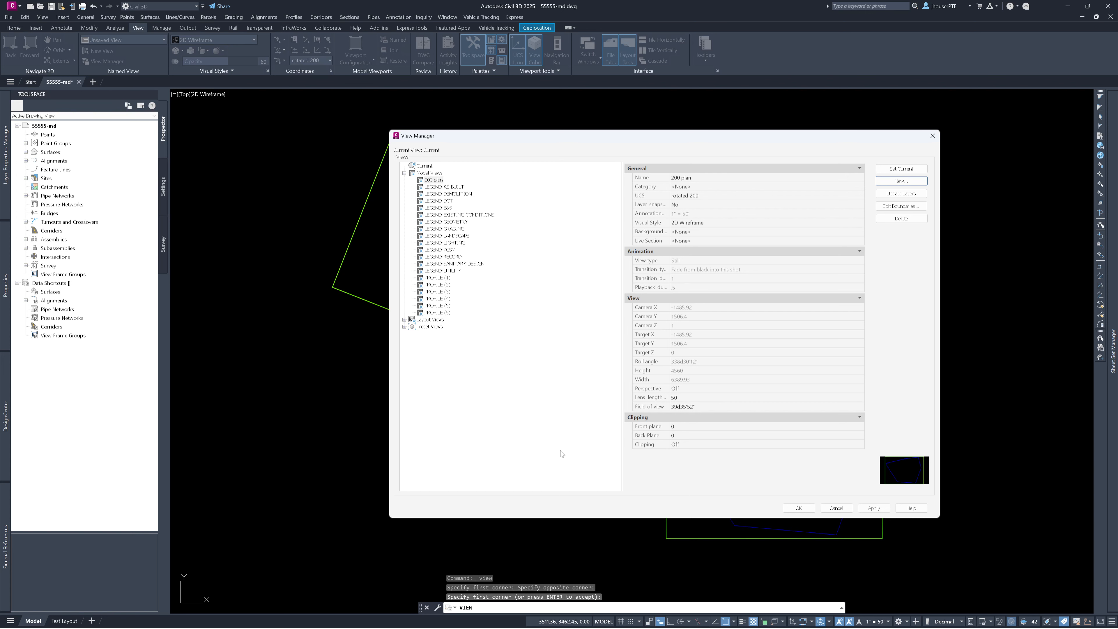
key("Return")
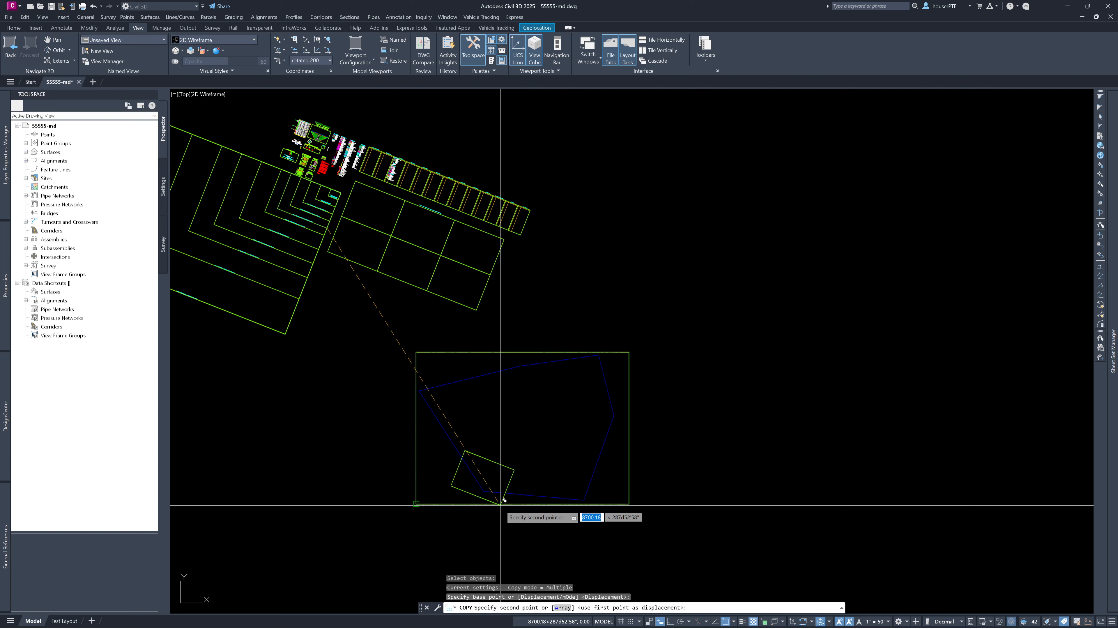
Copy the small sheet frame onto the southwest part of the site and save a named view 50 sw using the World UCS.
scroll(500, 505, "up", 4)
key("Escape")
key("Escape")
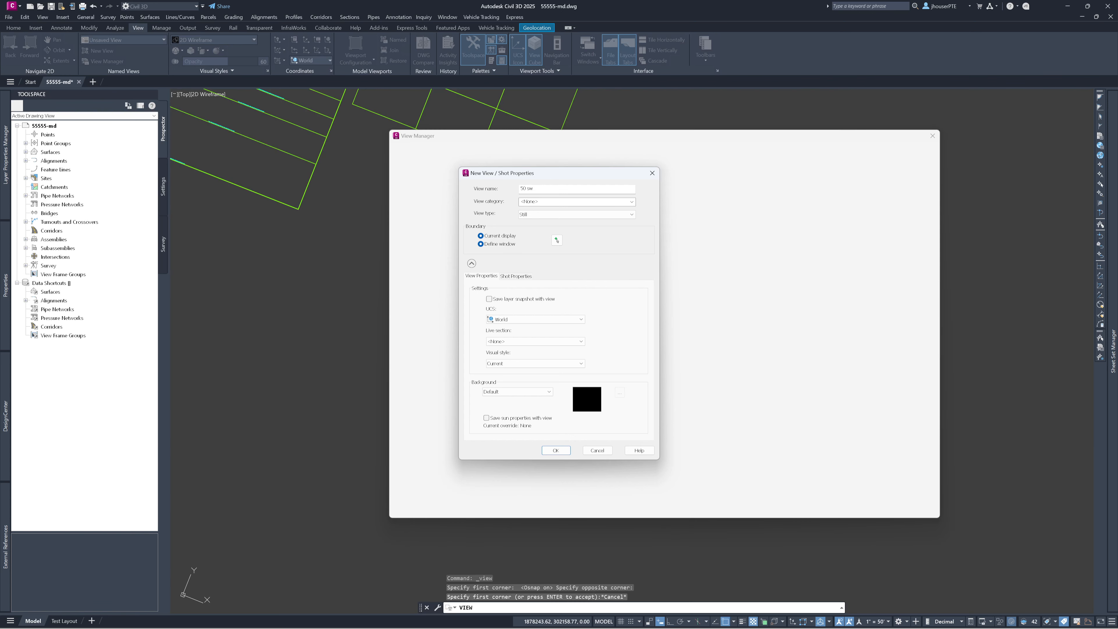
key("Return")
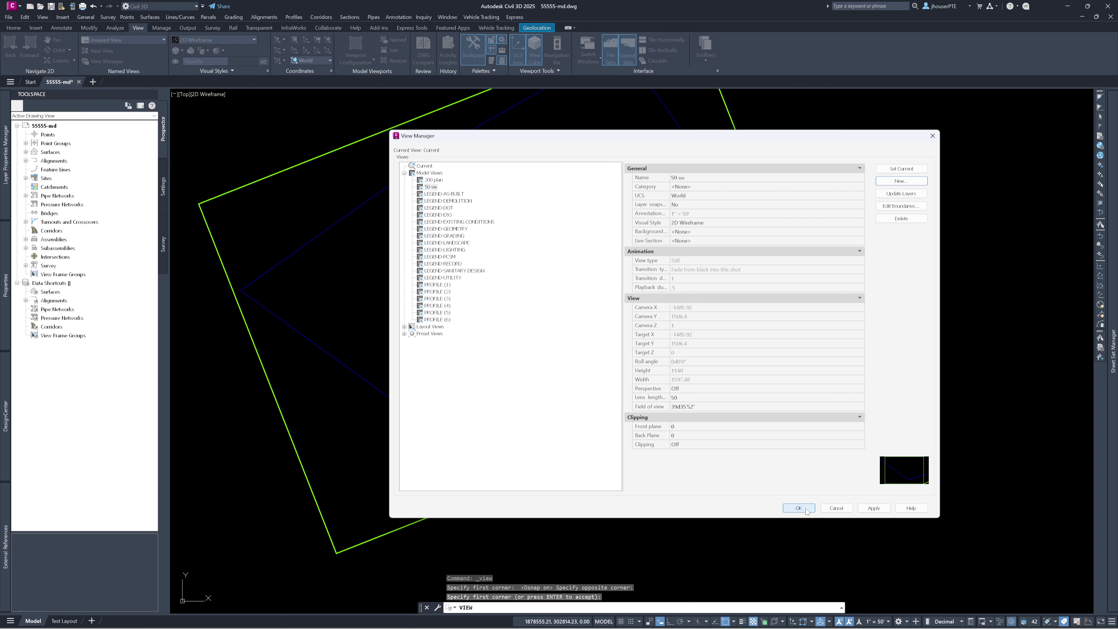
Accept the saved views, open the 55555-FINAL-24x36.dst sheet set and bring up its PN-PT-04-RECORD sheet drawing.
left_click(805, 509)
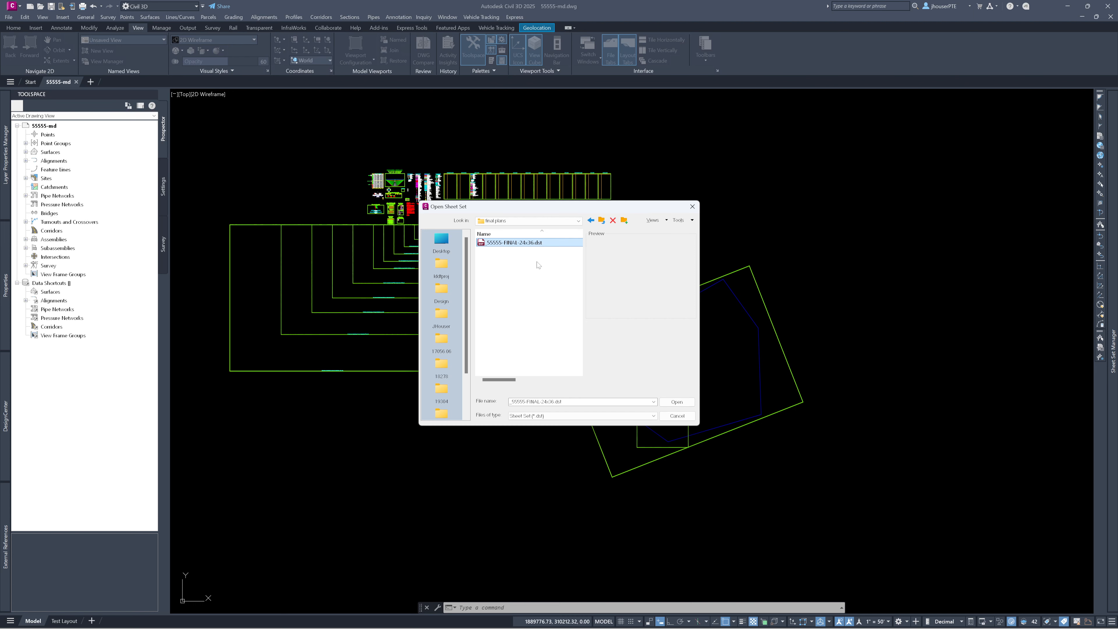
left_click(677, 401)
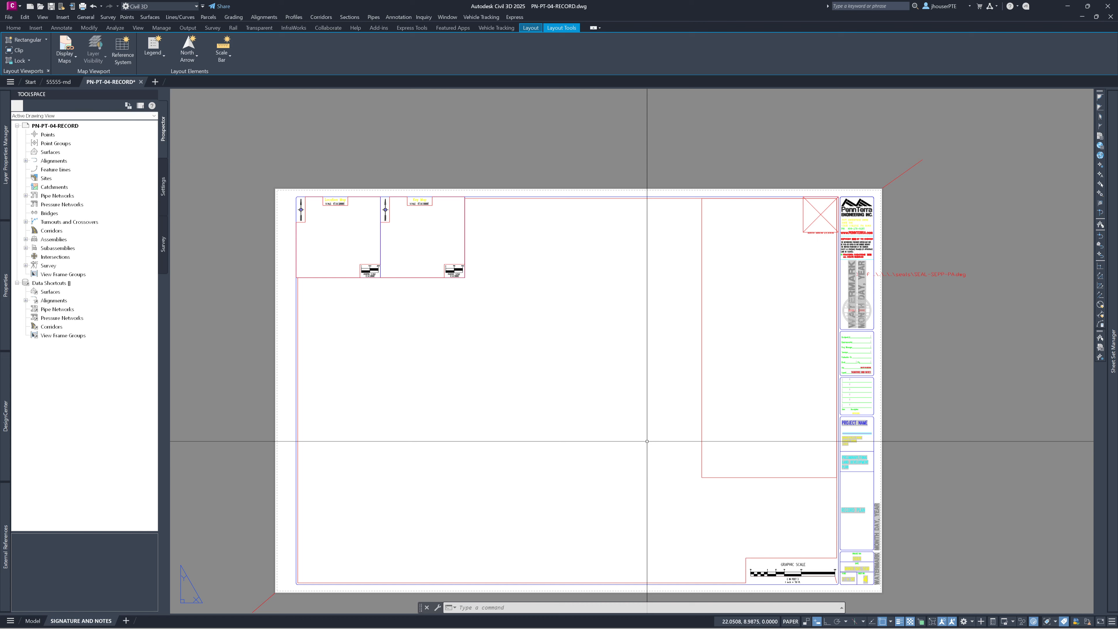
type("z e")
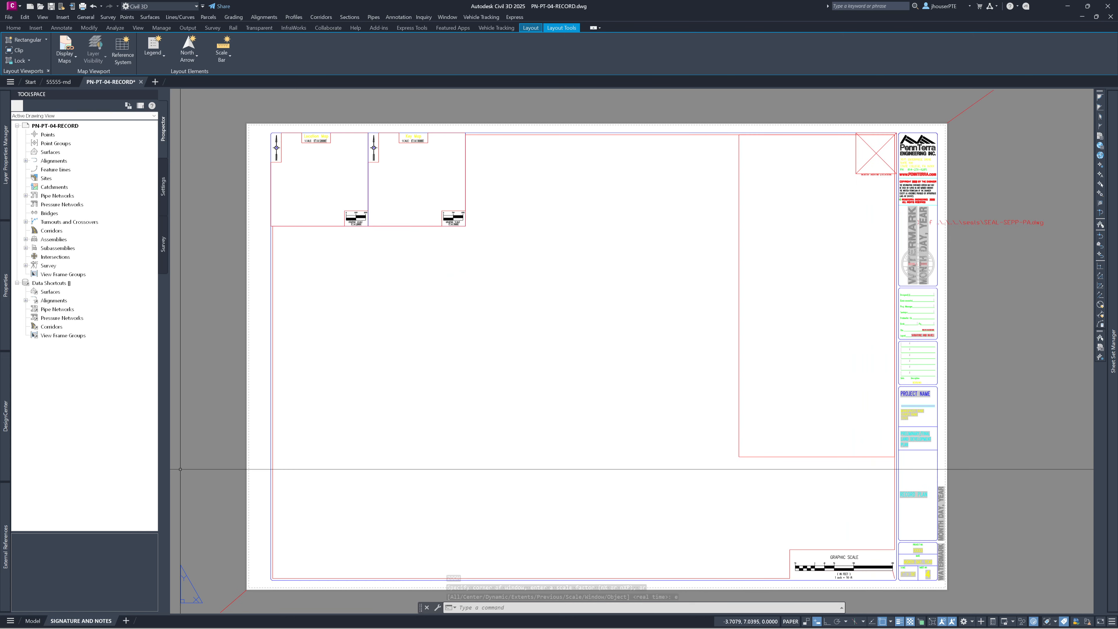
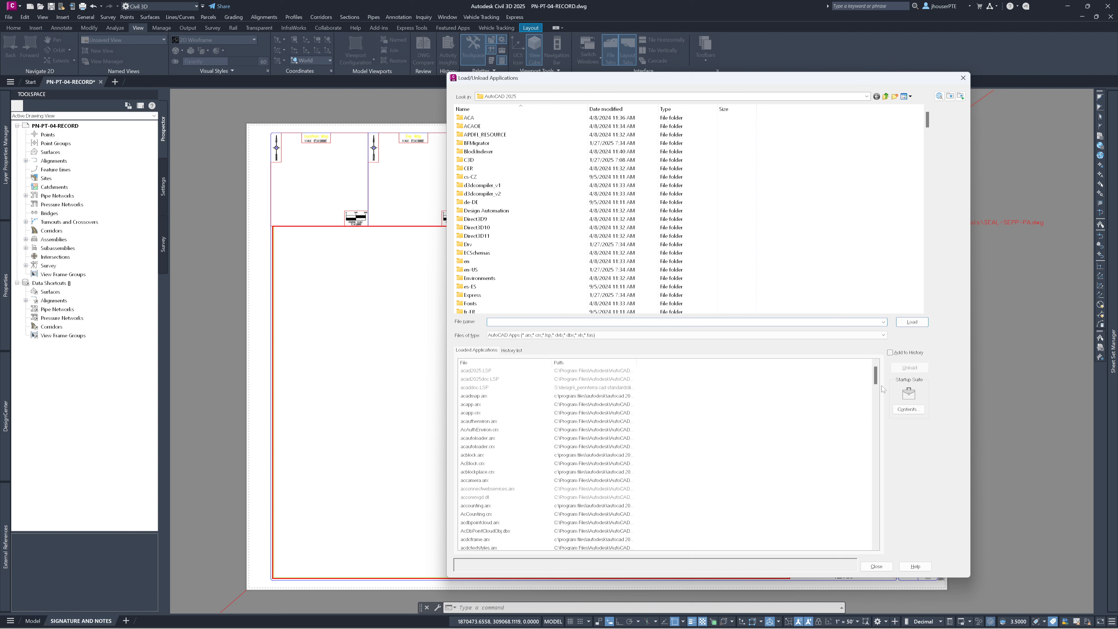
Check the Startup Suite for the CopyViews routine, and copy the master drawing's named views into the record sheet.
left_click(909, 394)
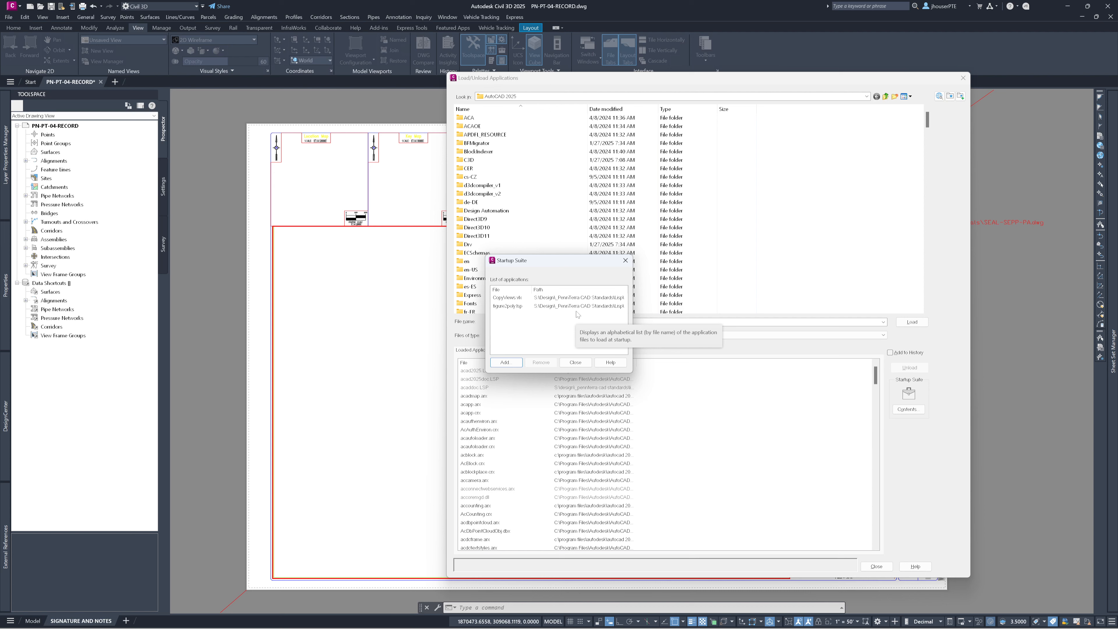
left_click(575, 362)
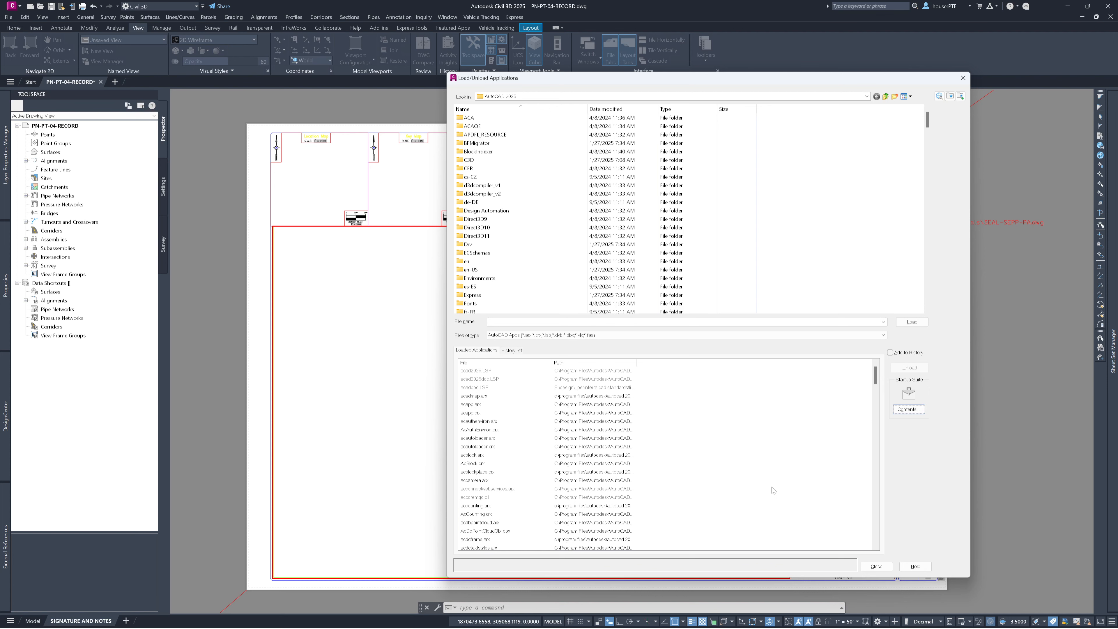
left_click(584, 266)
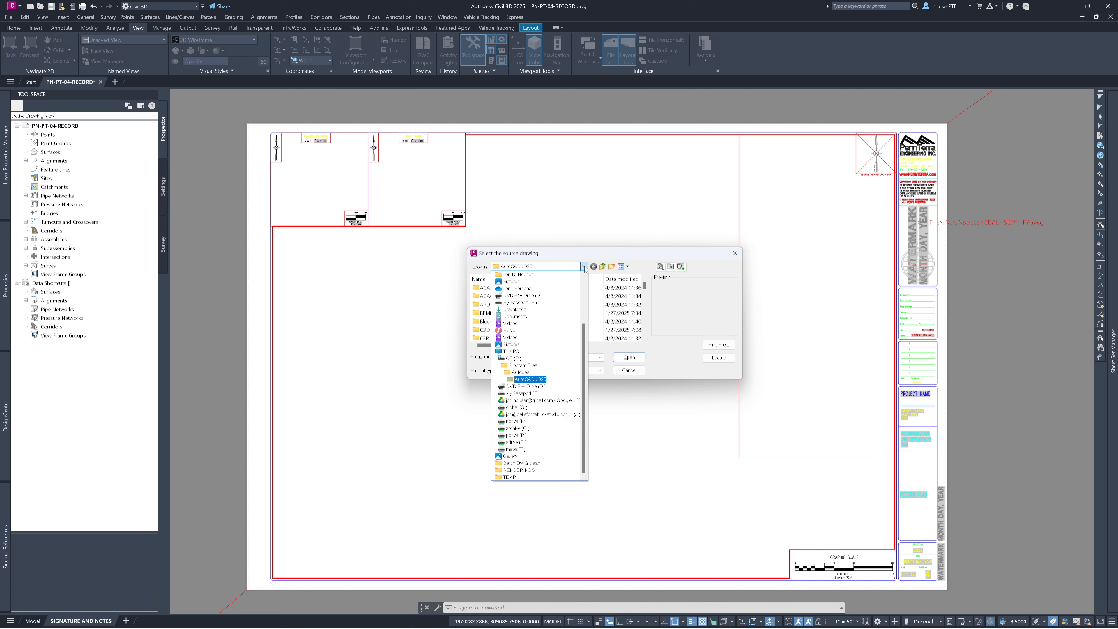
left_click(543, 331)
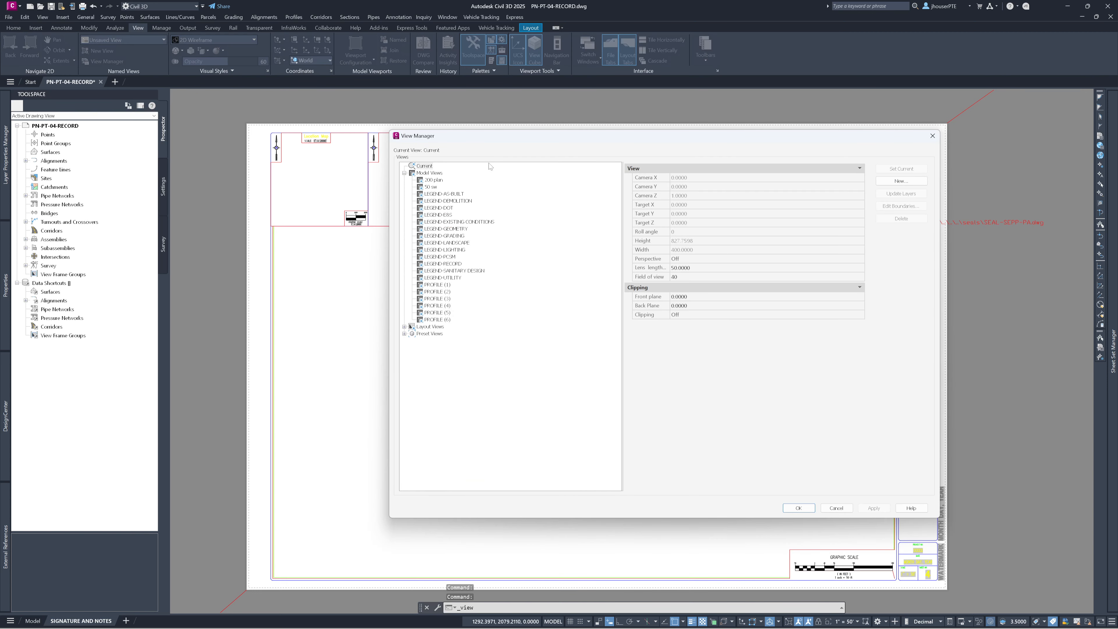
Show LEGEND-RECORD in the legend viewport and the 200 plan view in the main viewport, with the graphic scale at 1 inch = 200 ft.
left_click(447, 263)
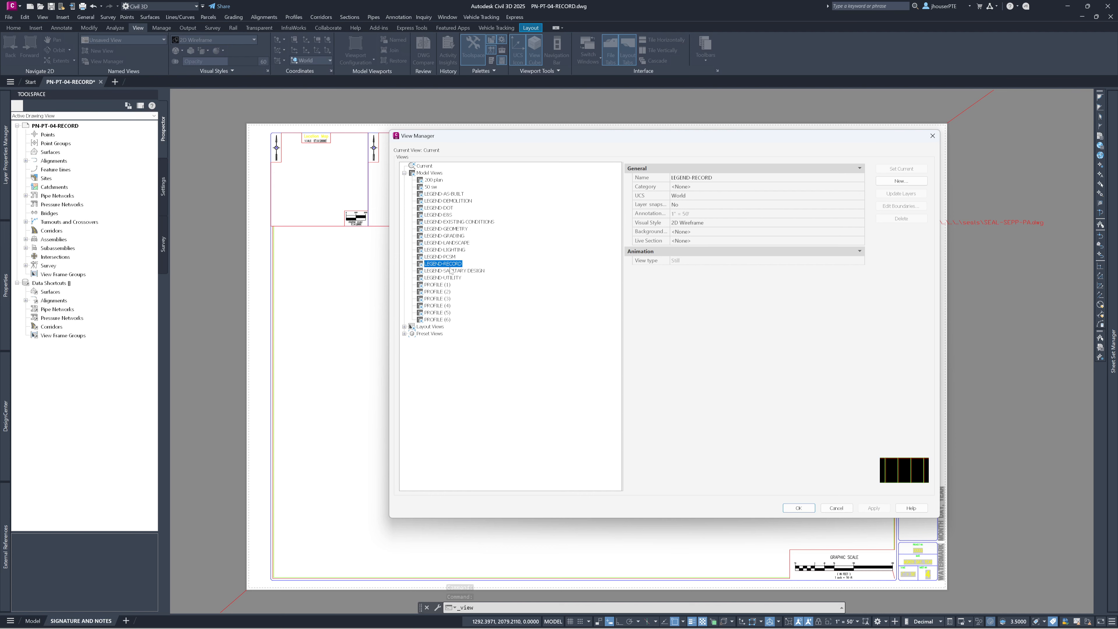
key("Return")
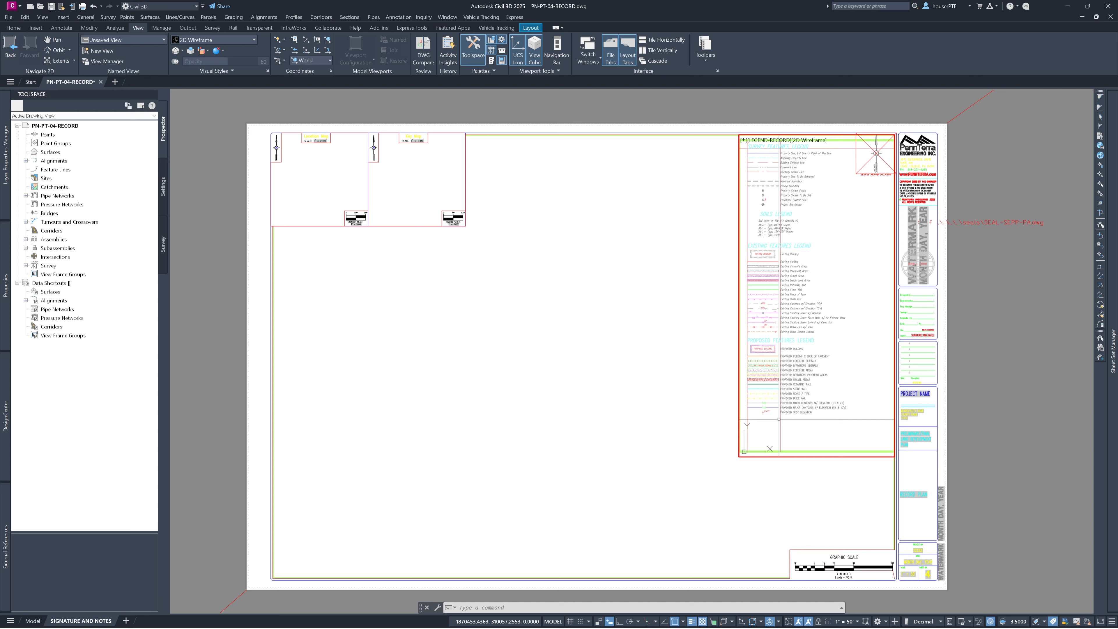
left_click(438, 229)
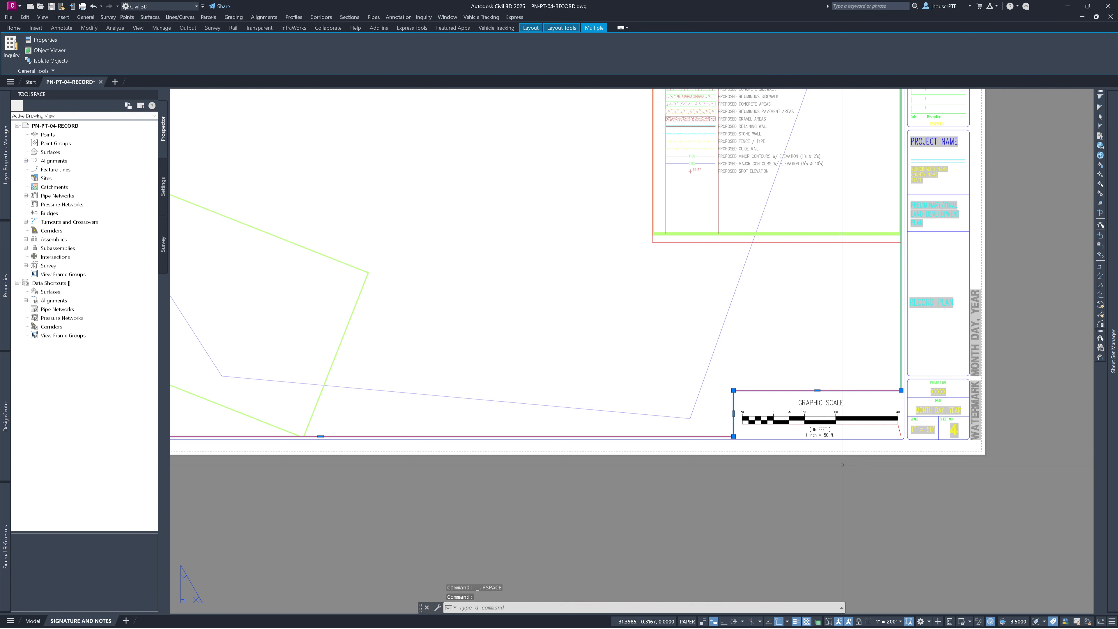
key("Escape")
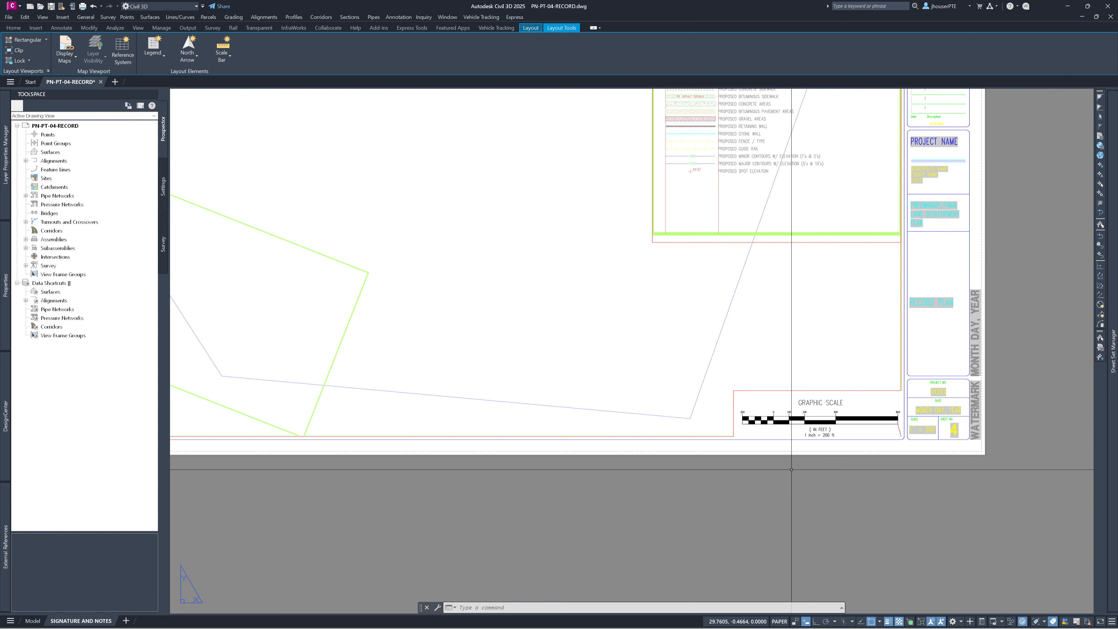
middle_click(791, 469)
middle_click(791, 469)
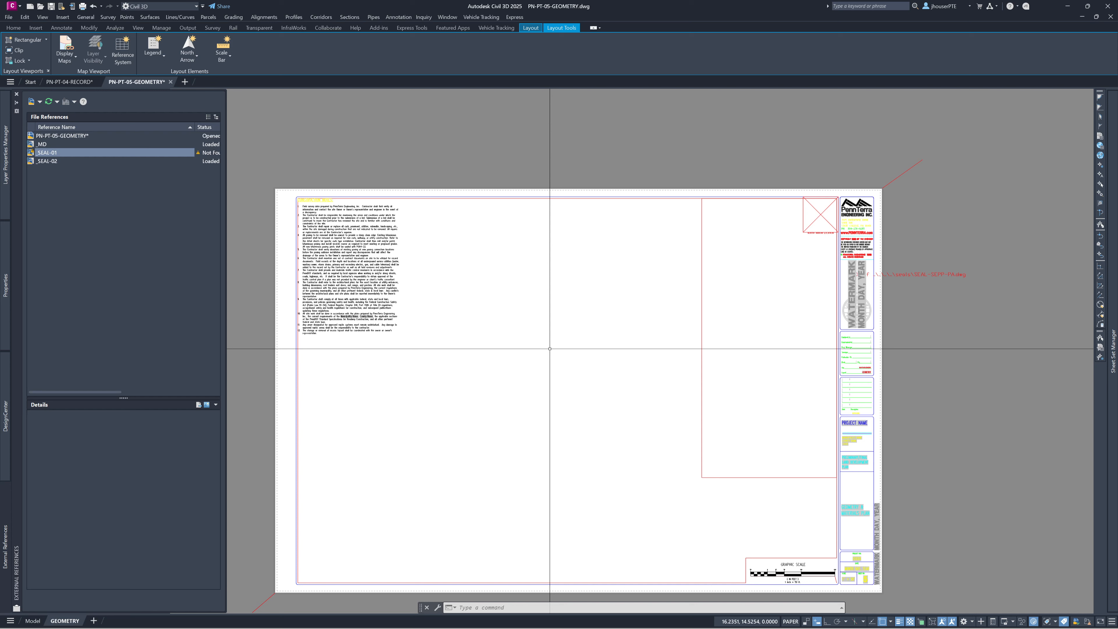
In the PN-PT-05-GEOMETRY sheet drawing, open the file browser for the _MD reference's saved path.
left_click(217, 466)
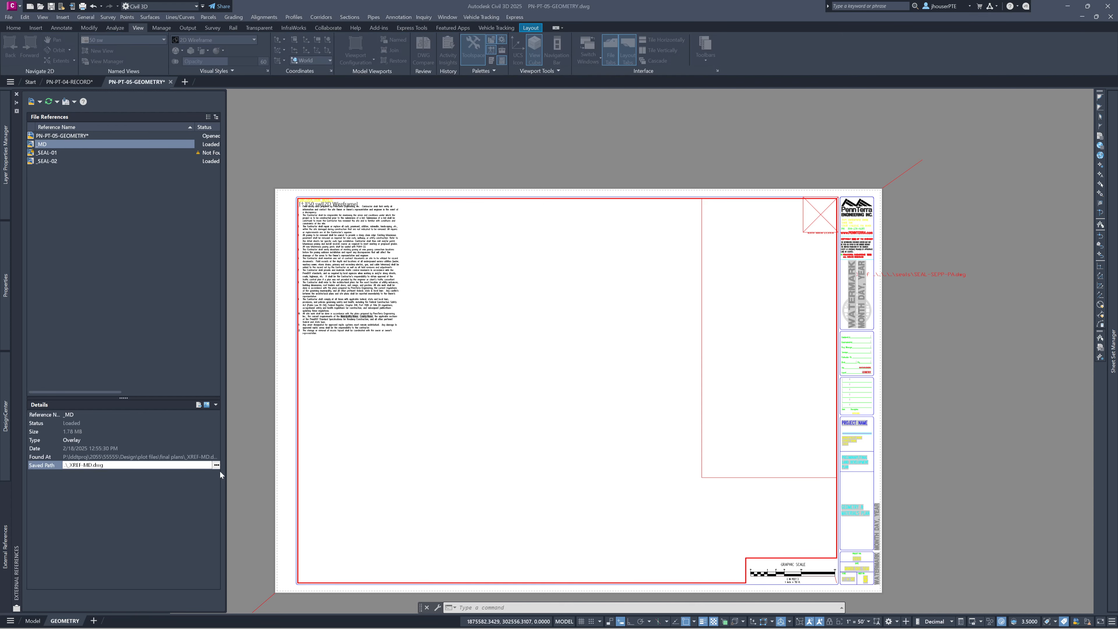
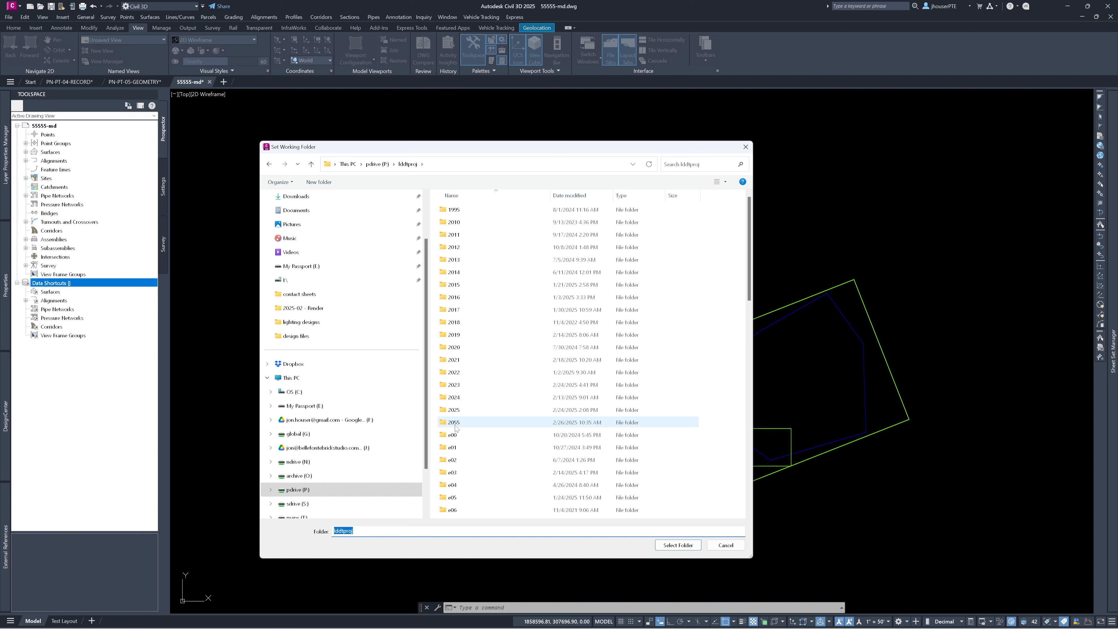
Set the data shortcuts working folder in 55555-md to the Design folder of project 55555 under lddtproj, 2055.
double_click(454, 423)
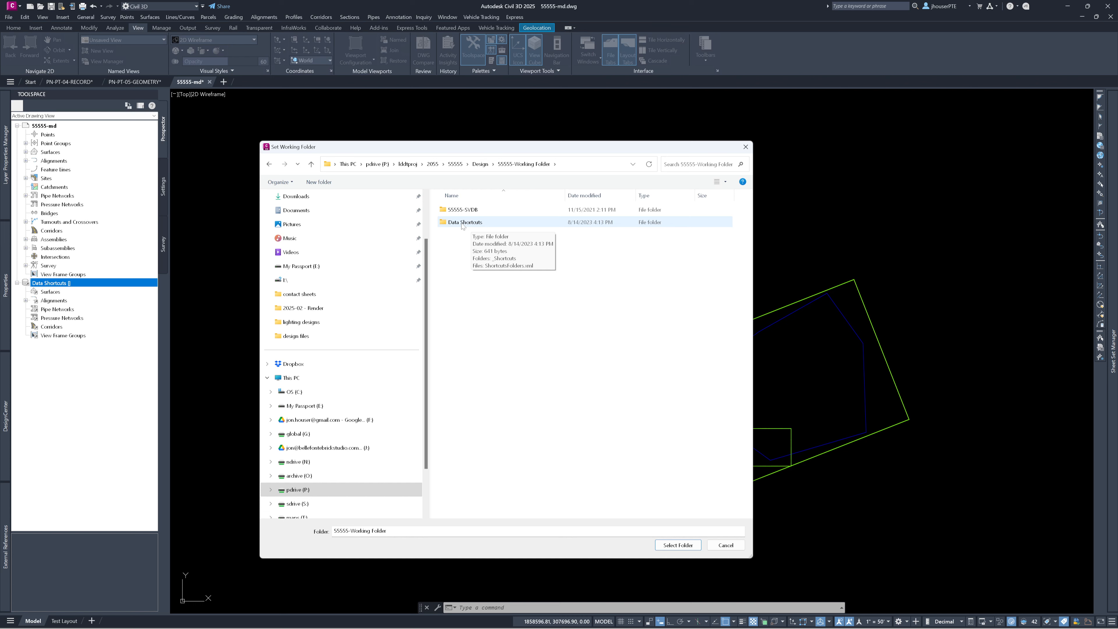
left_click(481, 164)
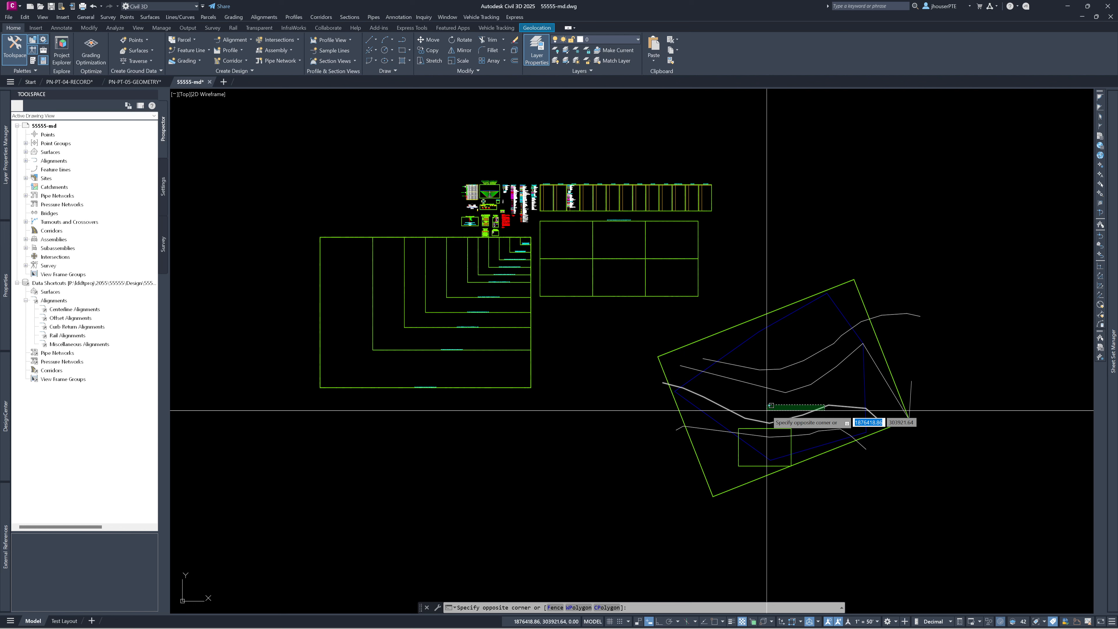
Select the contour lines across the site and add contour data to the PROPOSED surface with a mid-ordinate distance of .01.
left_click(767, 410)
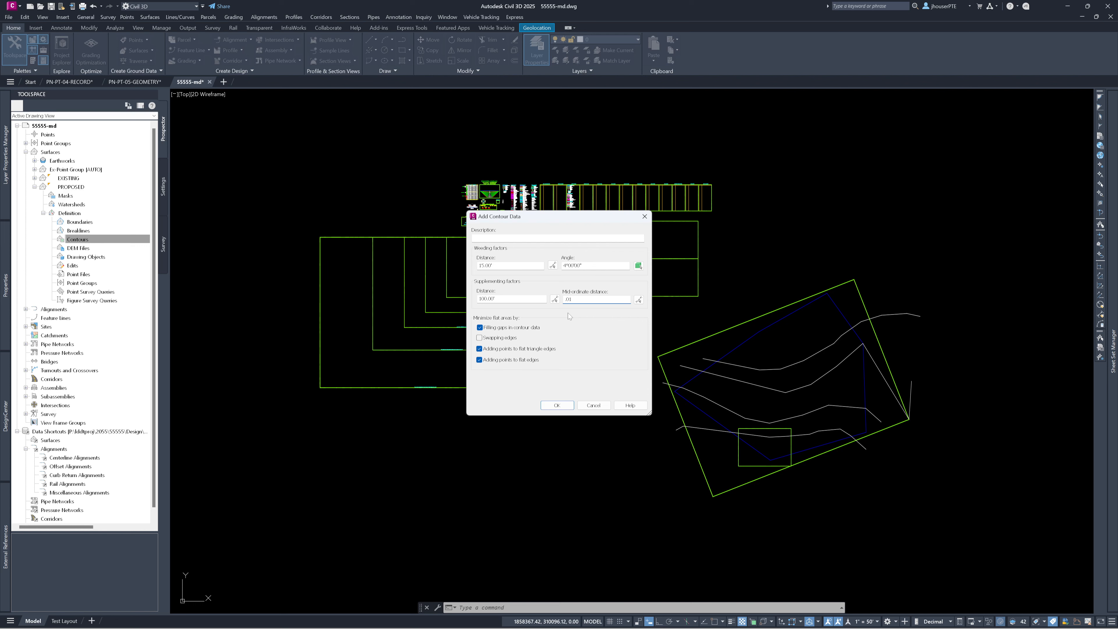
key("Return")
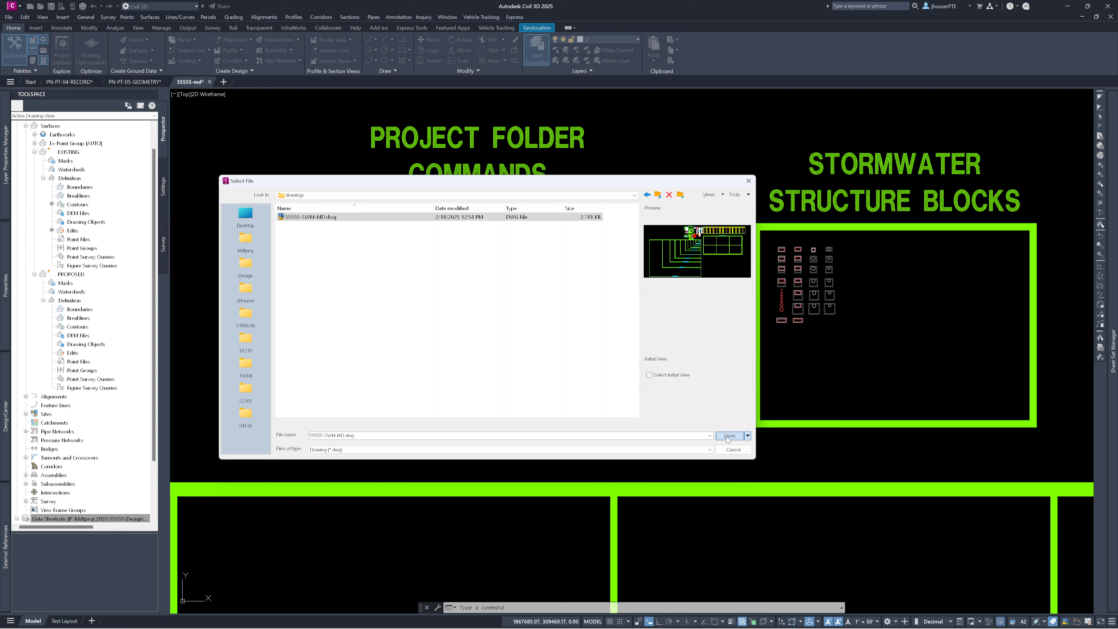
Open 55555-SWM-MD.dwg and reference the EXISTING surface into it from the data shortcuts.
left_click(729, 435)
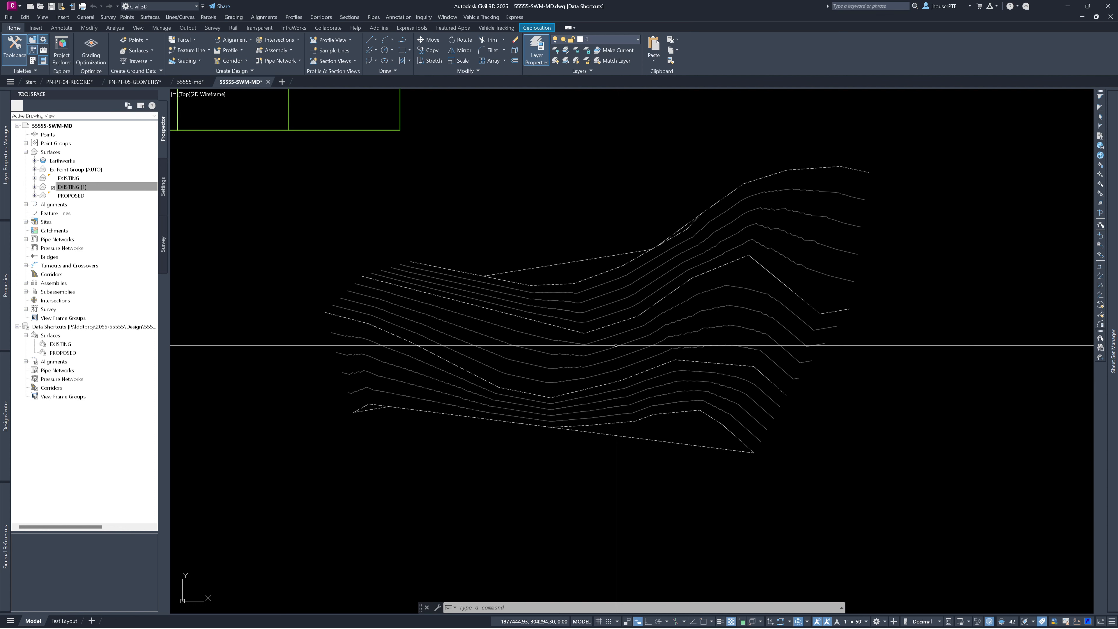
Synchronize the referenced EXISTING surface with its source and expand the drawing's list of surfaces.
left_click(25, 143)
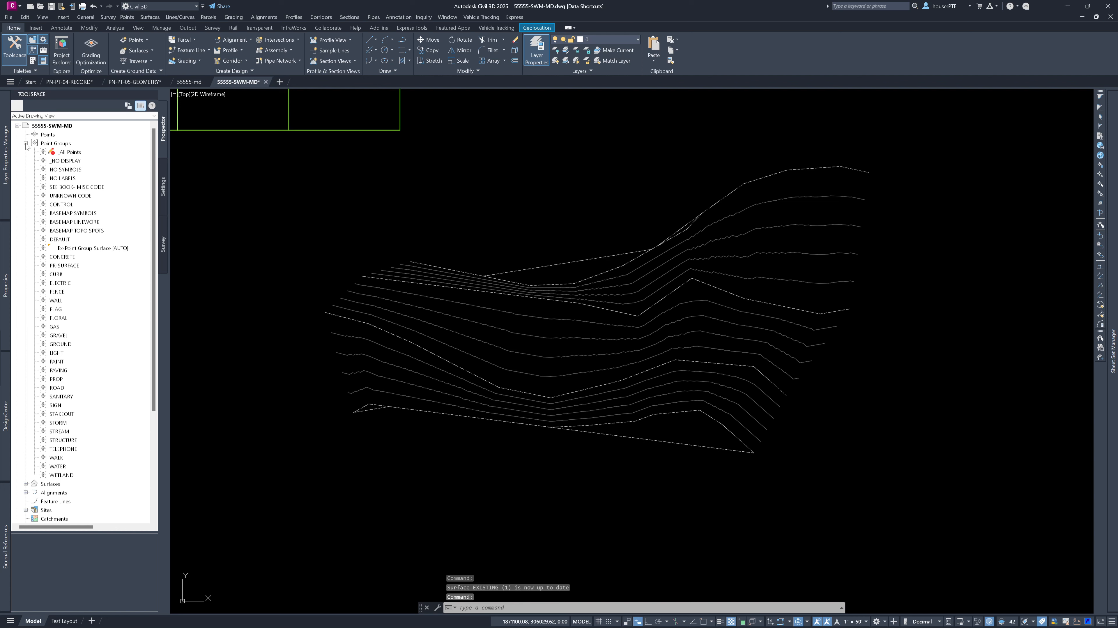
left_click(26, 144)
left_click(26, 152)
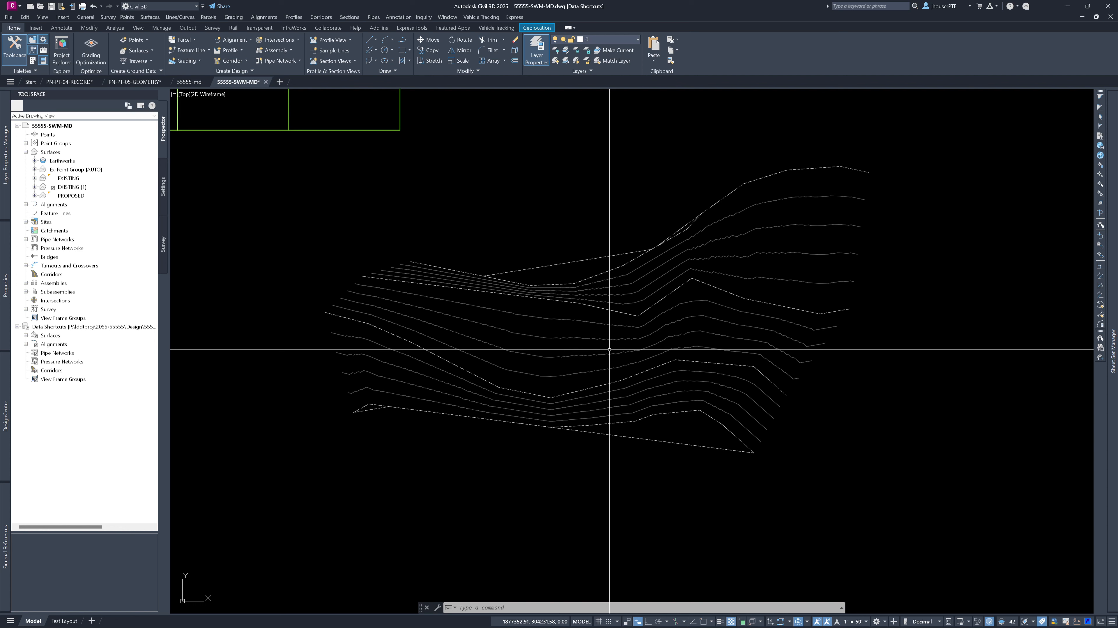
Review which surfaces of 55555-SWM-MD can be shared as data shortcuts, without creating any.
key("Escape")
key("Escape")
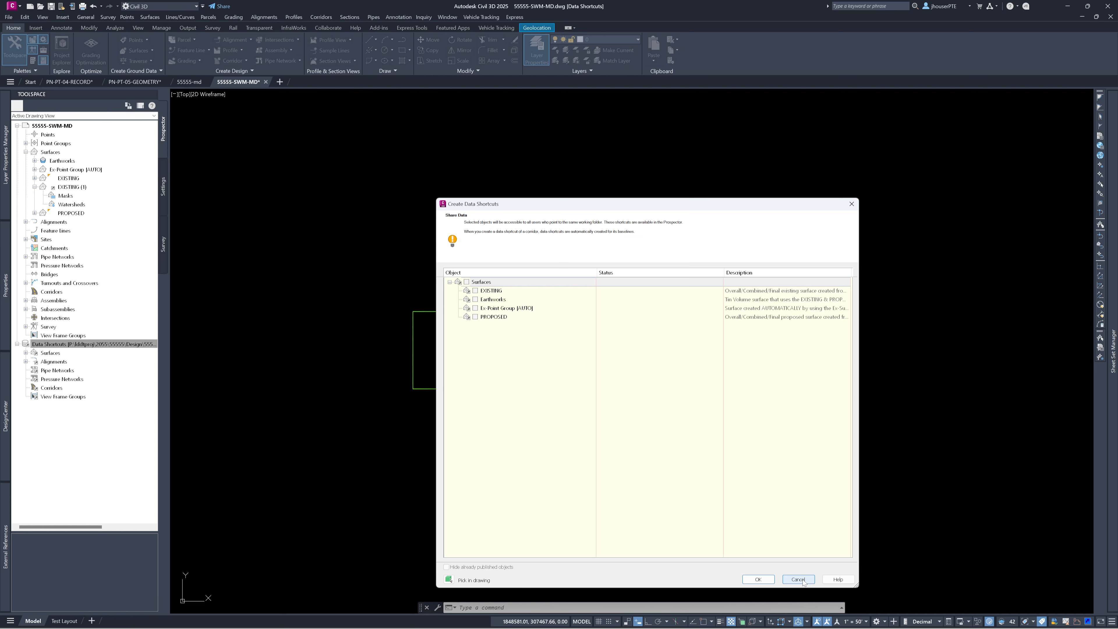
left_click(798, 580)
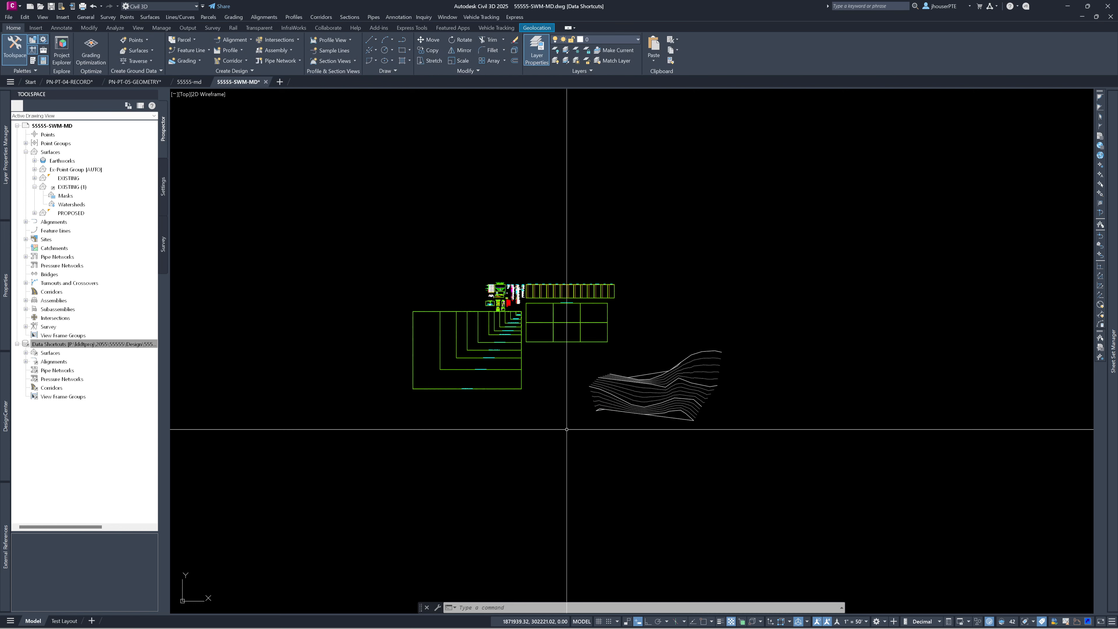